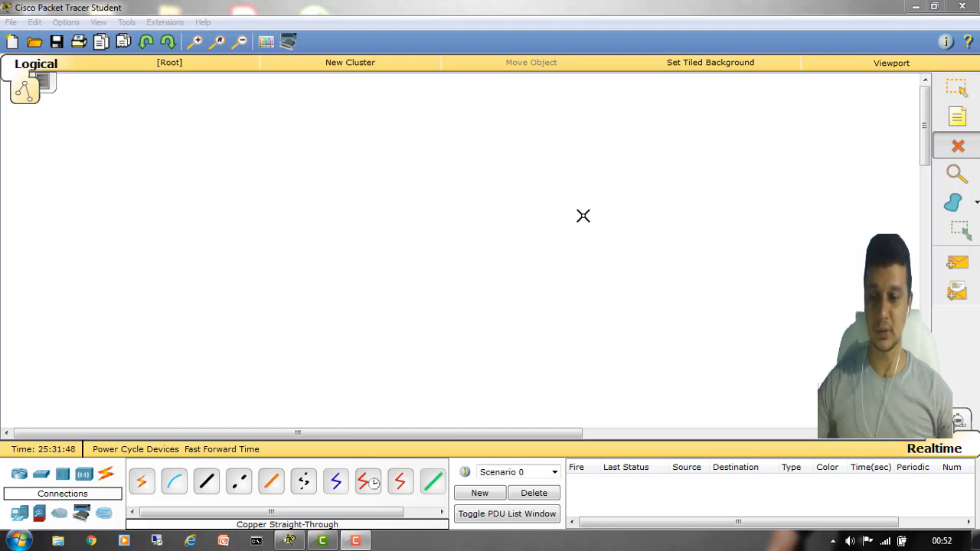
- Place a 2950-24 switch on the workspace and two generic PCs spaced apart below it
drag(42, 474, 441, 199)
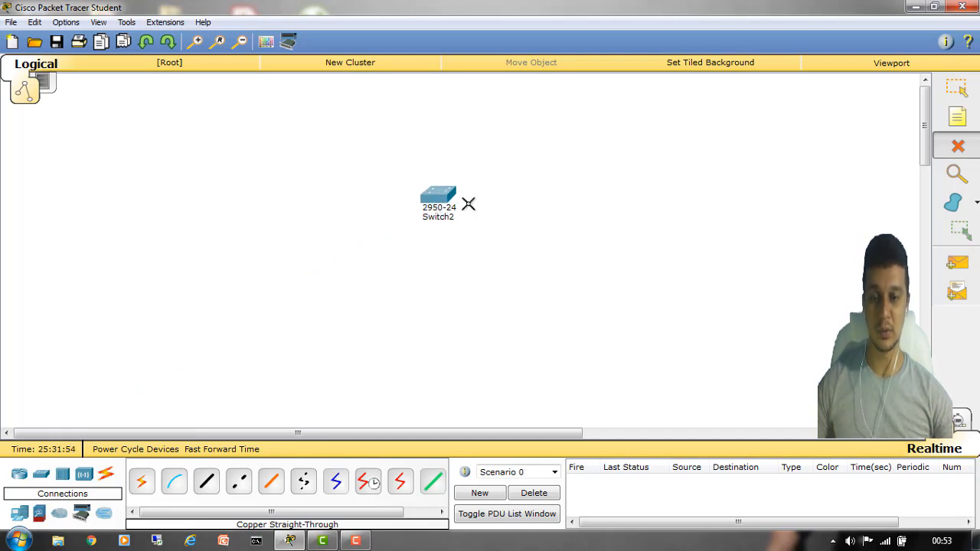
click(954, 92)
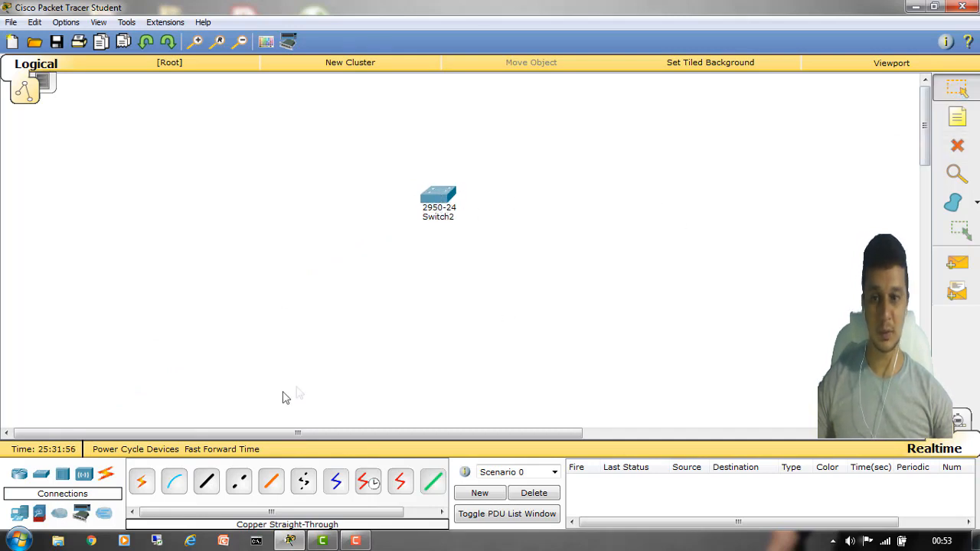
click(21, 518)
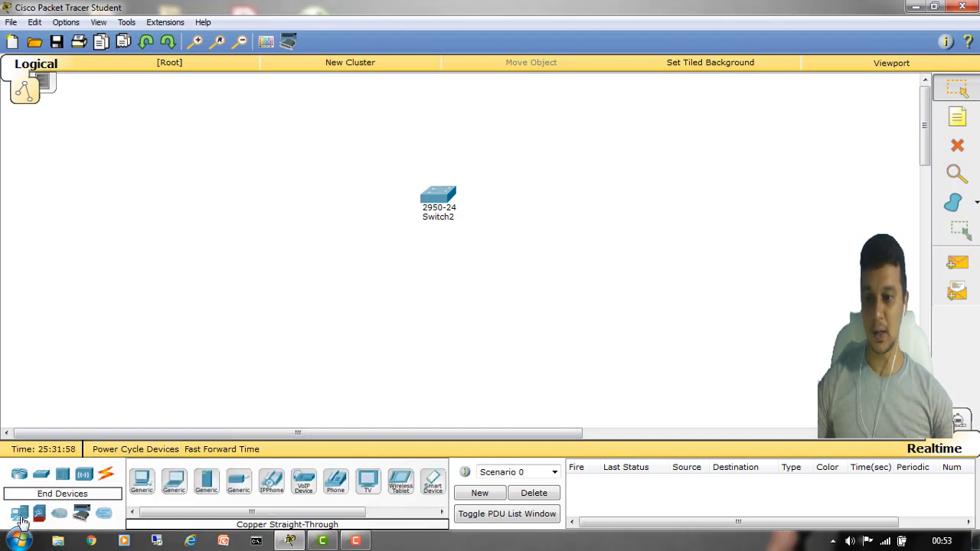
click(150, 486)
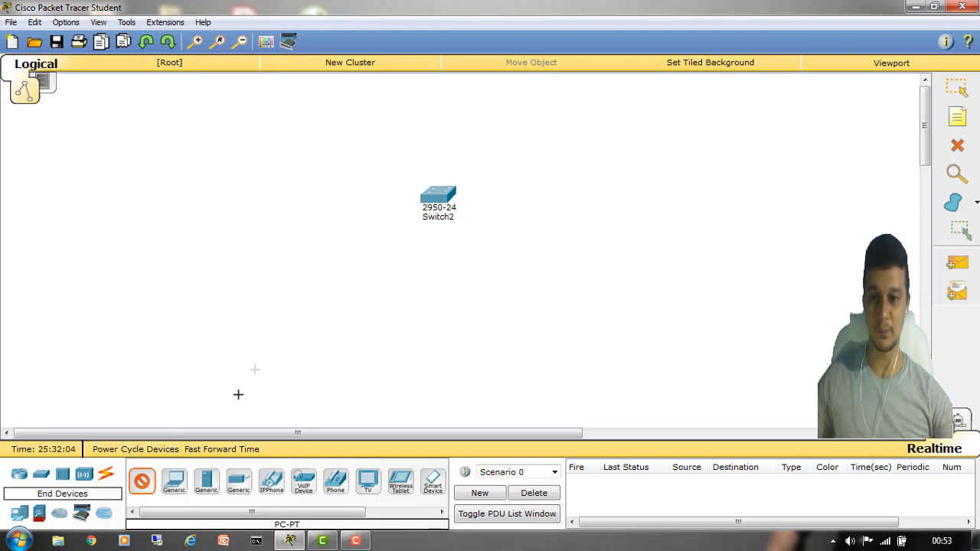
click(144, 493)
click(144, 489)
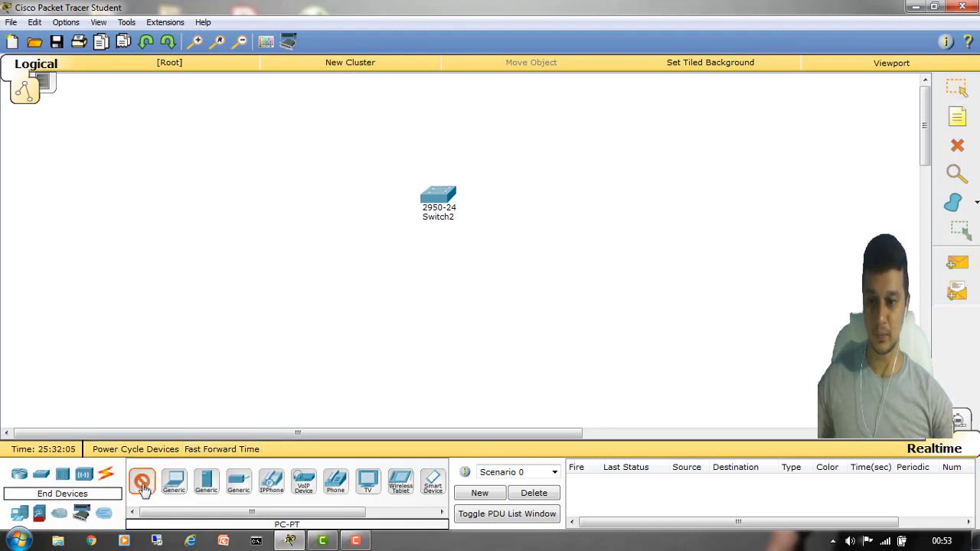
click(186, 327)
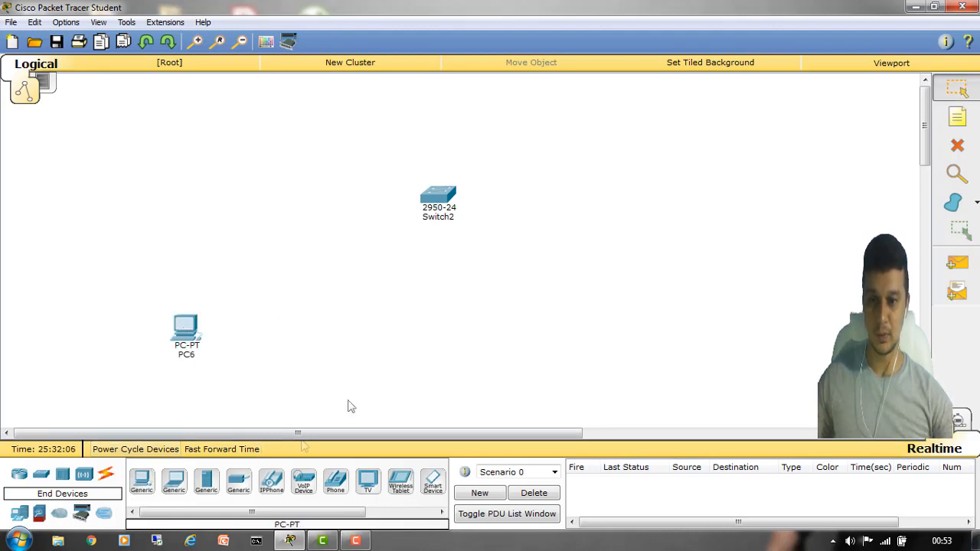
click(516, 334)
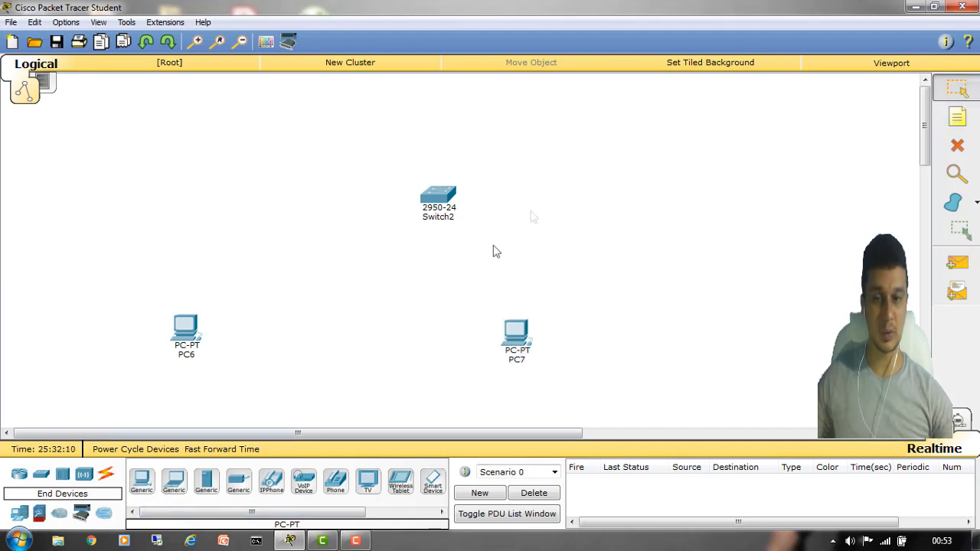
drag(183, 342, 229, 339)
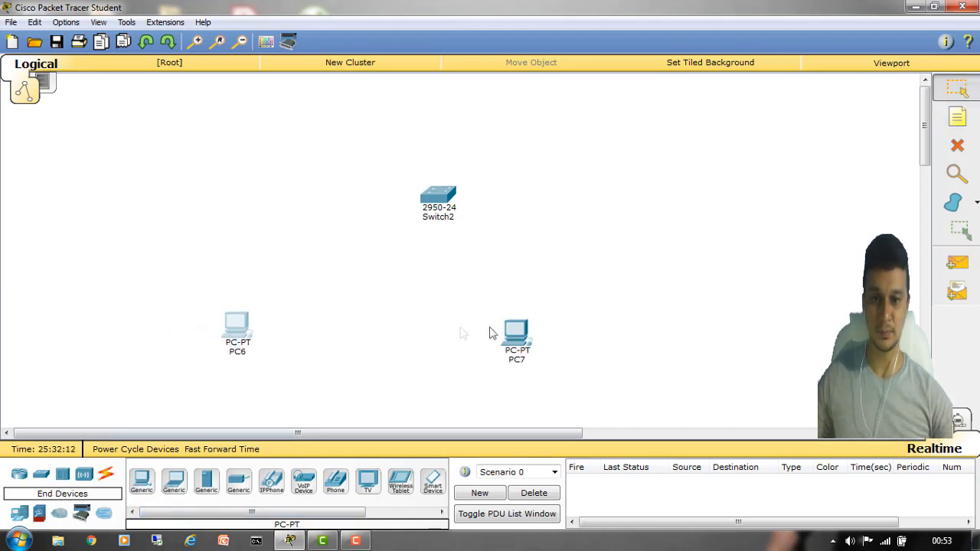
drag(517, 337, 495, 325)
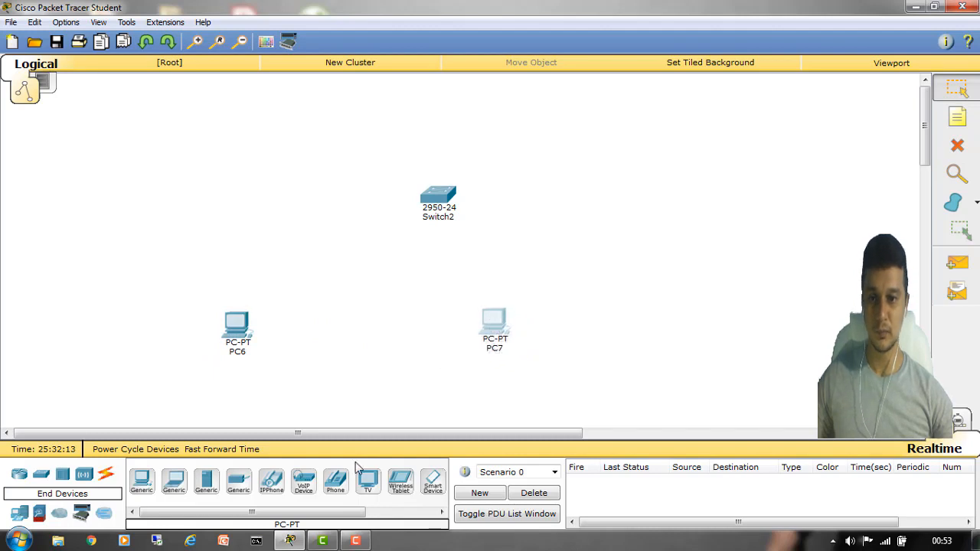
- Connect PC6's FastEthernet0 port to FastEthernet0/1 on the switch with a copper straight-through cable
click(105, 474)
click(205, 484)
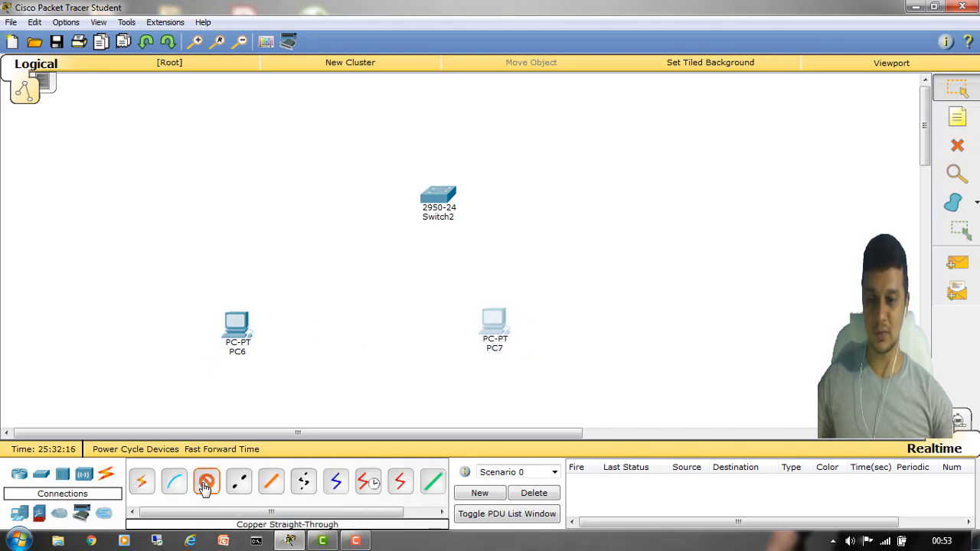
click(206, 481)
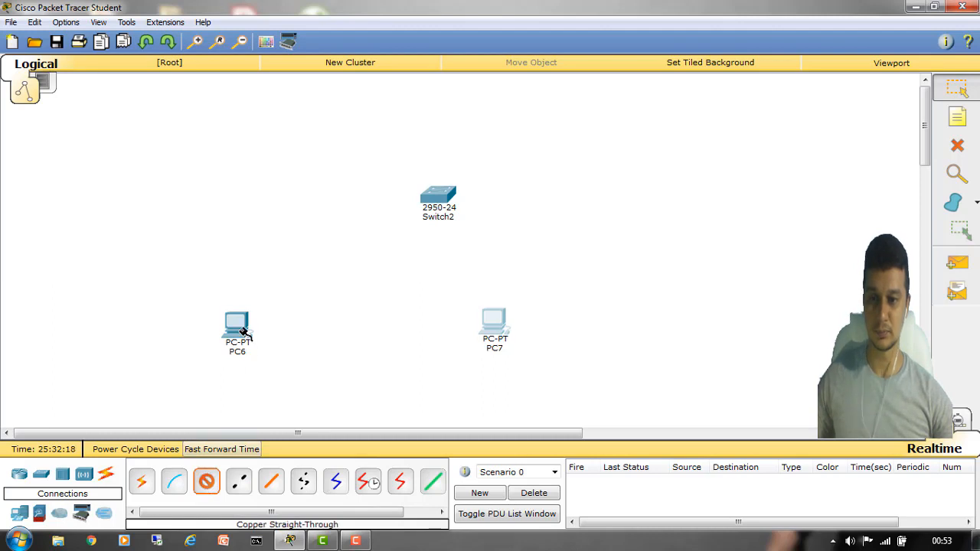
click(239, 331)
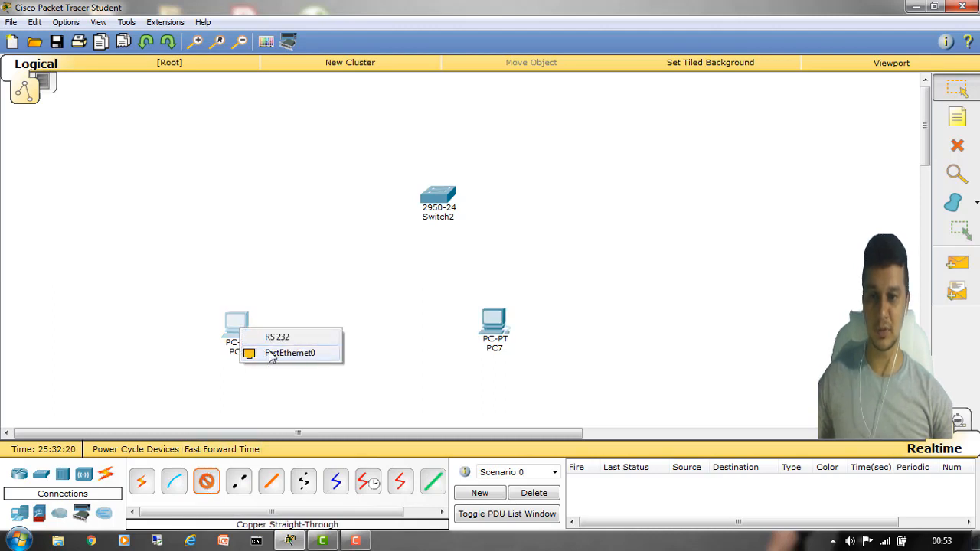
click(320, 353)
click(432, 202)
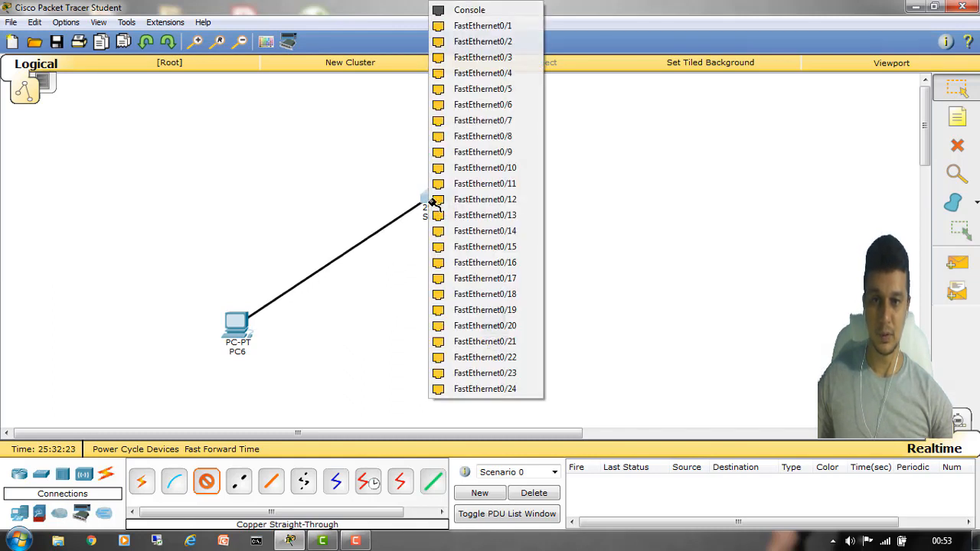
click(462, 29)
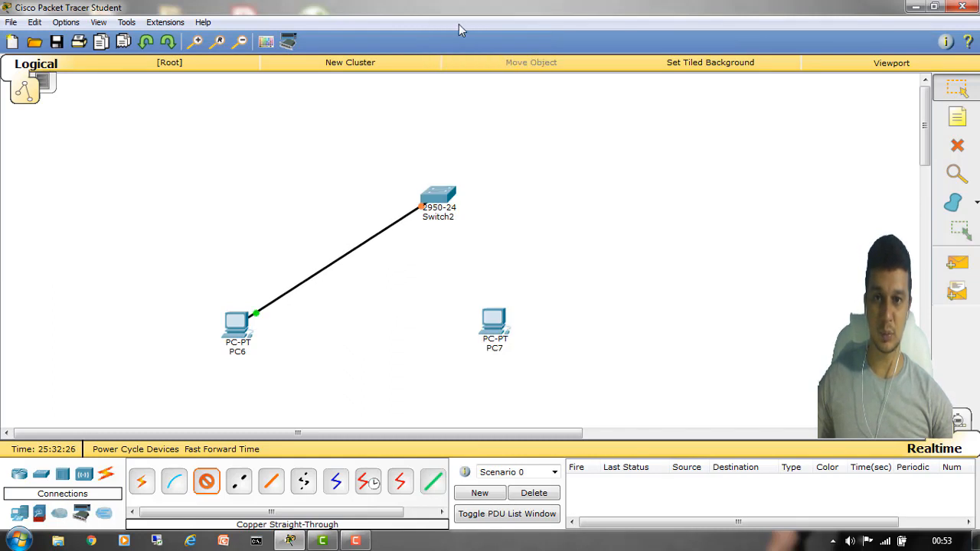
- Connect the switch's FastEthernet0/2 port to PC7 with a copper straight-through cable and move PC7 farther from PC6
click(447, 202)
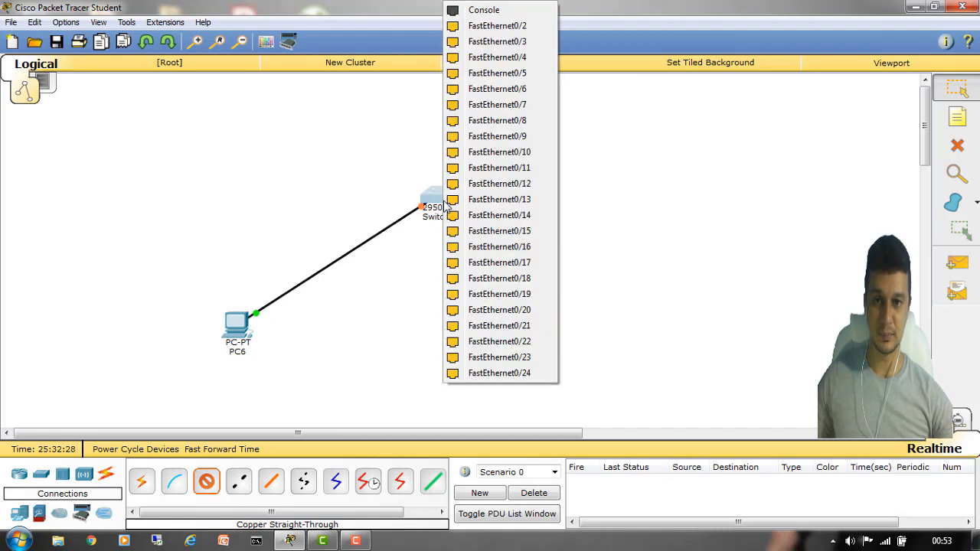
click(498, 29)
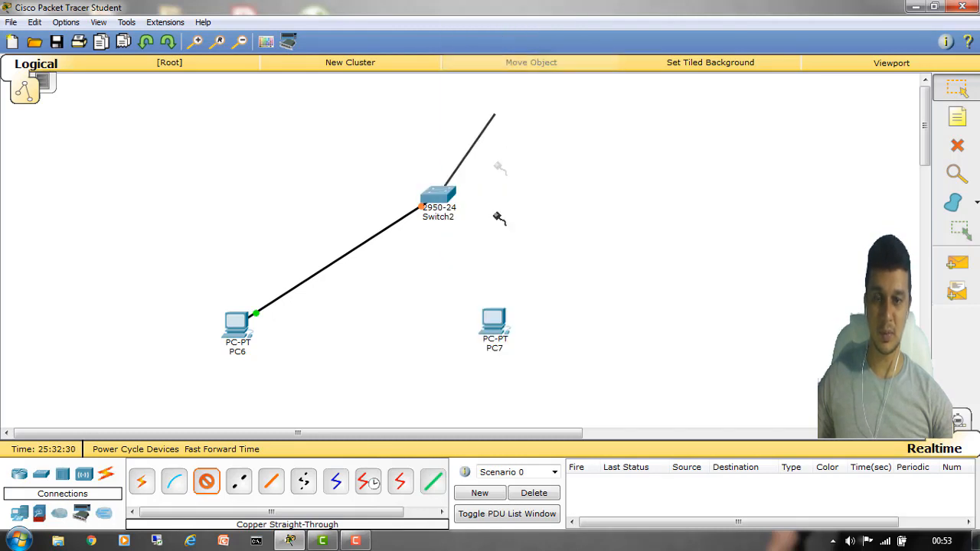
click(493, 325)
click(538, 350)
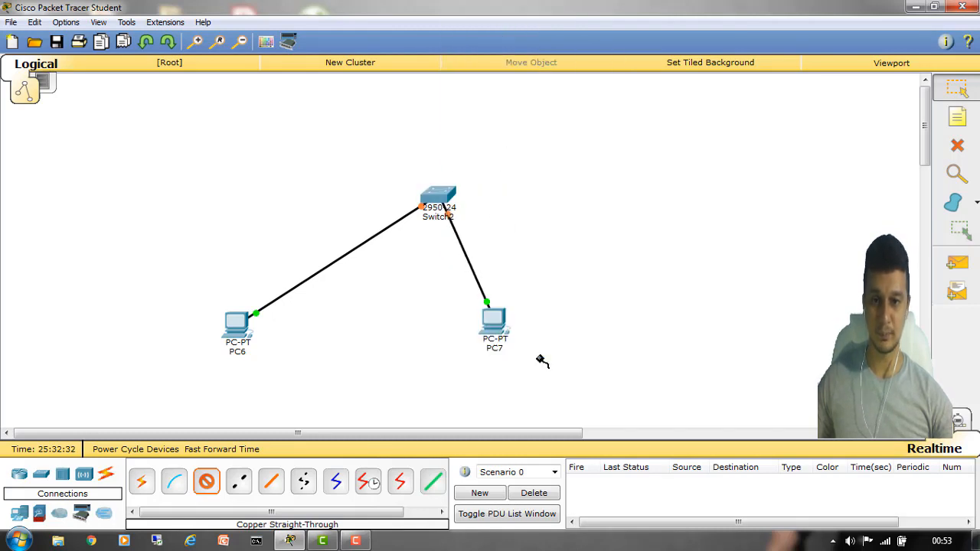
drag(506, 331, 628, 339)
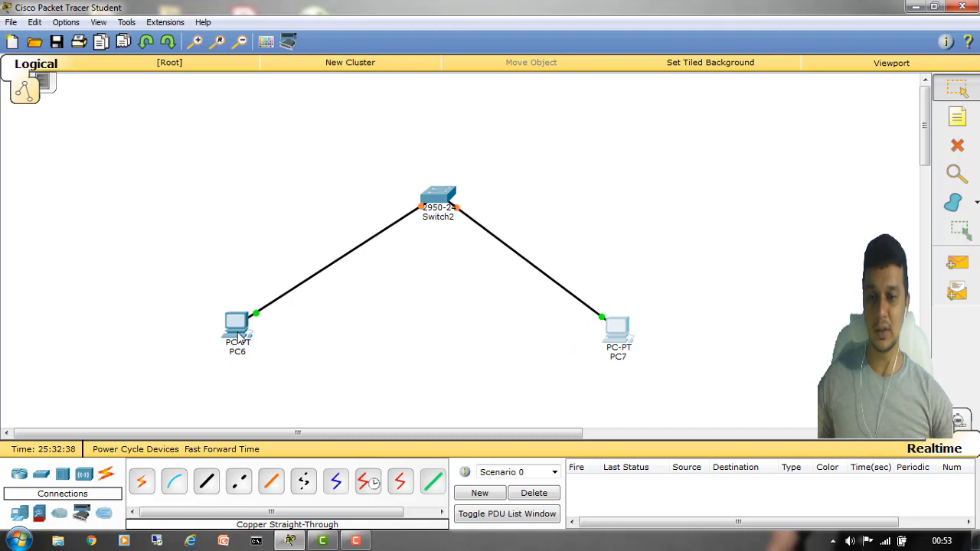
- Configure PC6 with static IP address 192.168.0.2 and subnet mask 255.255.255.0, and close its device window
mouse_move(239, 336)
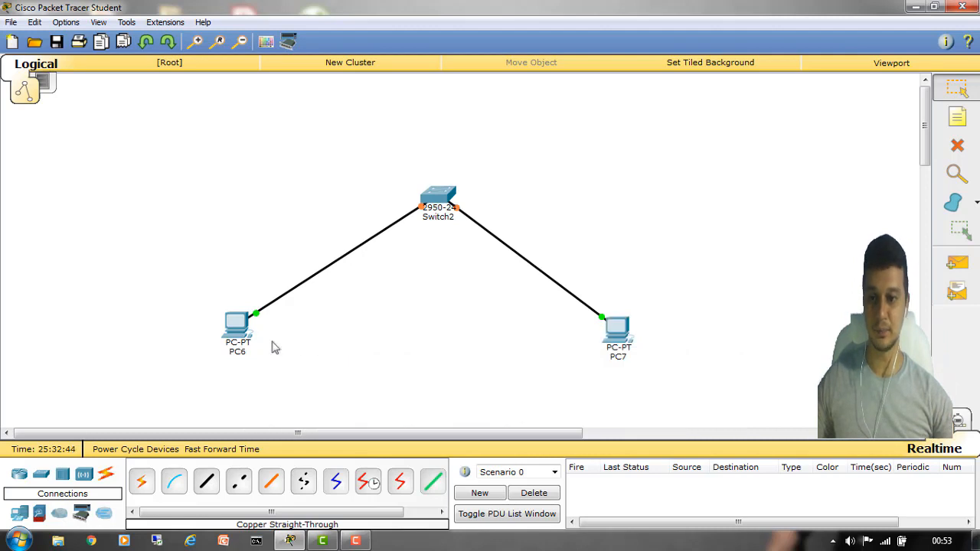
click(237, 324)
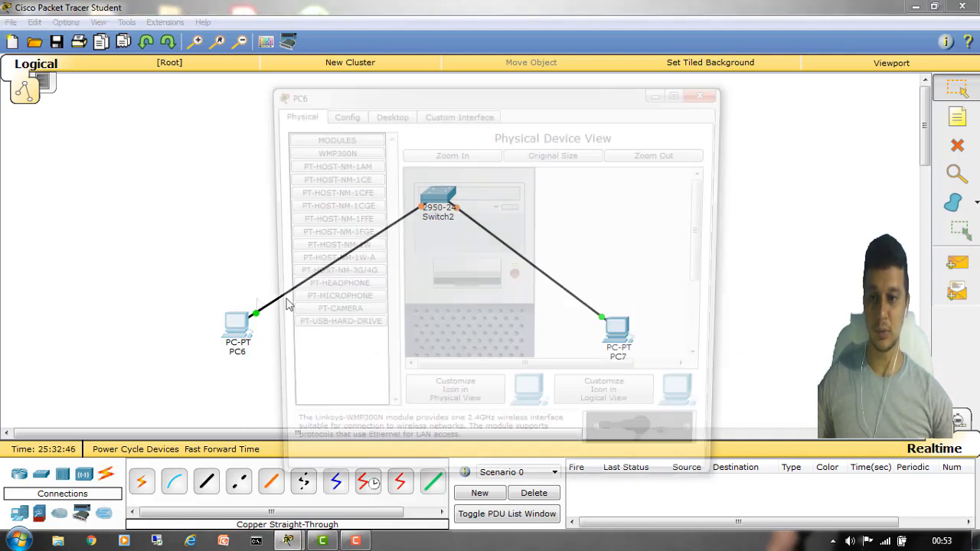
click(398, 116)
click(329, 188)
click(422, 197)
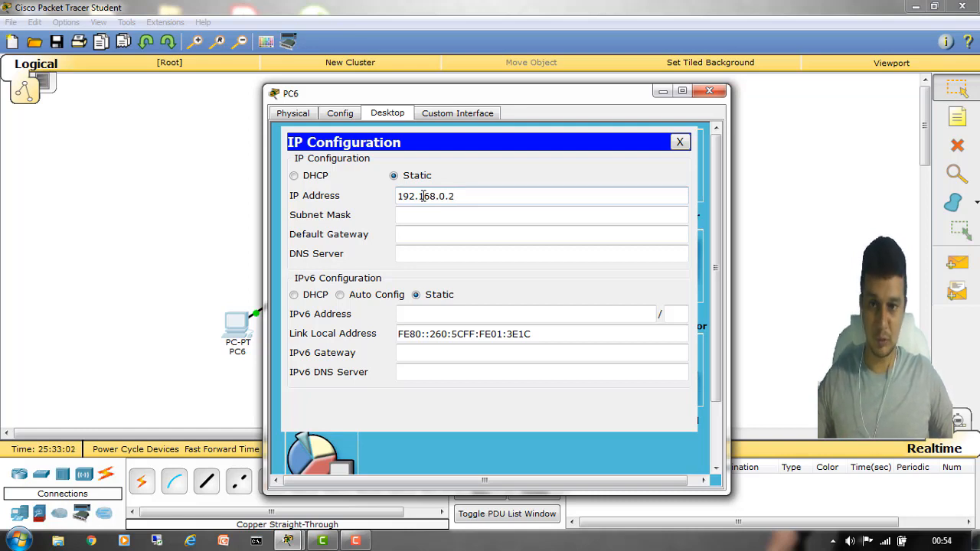
key(Tab)
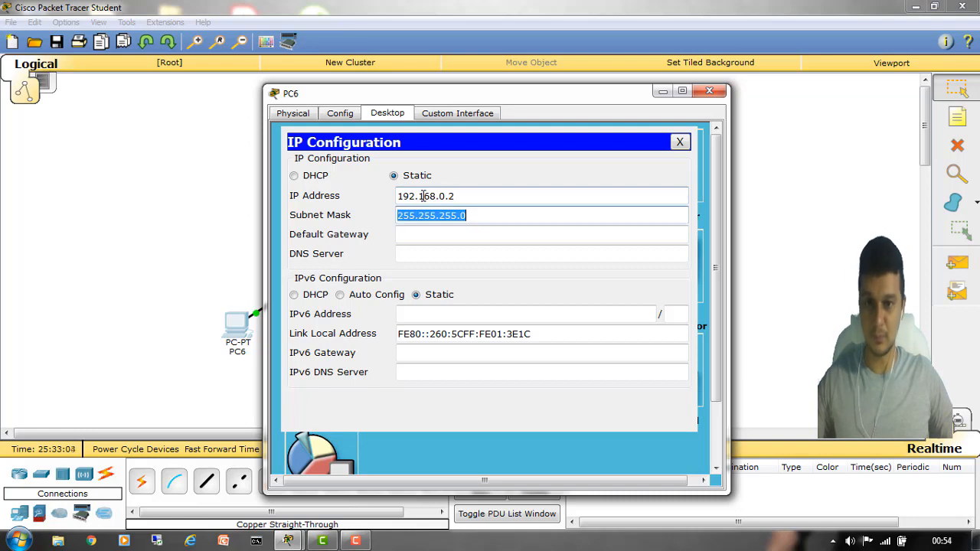
click(496, 234)
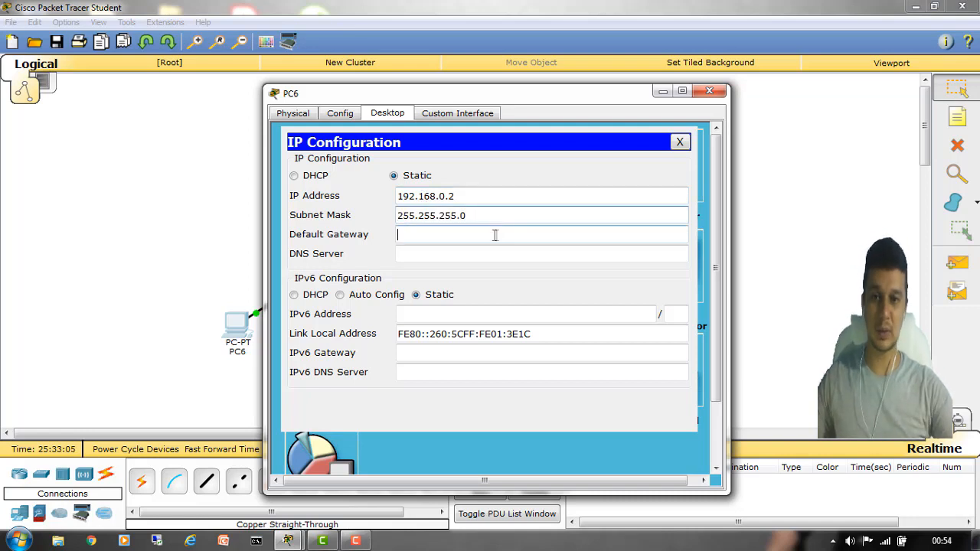
drag(398, 196, 417, 196)
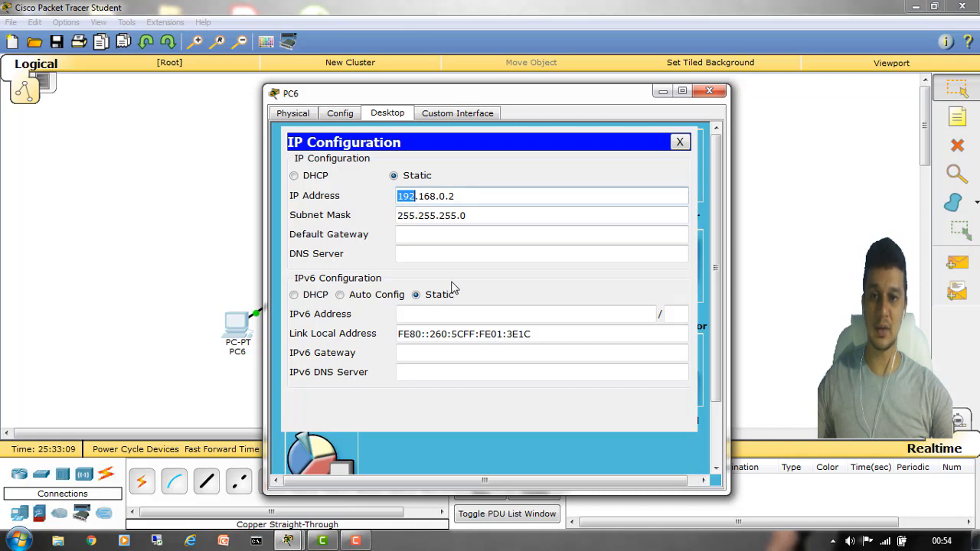
click(680, 143)
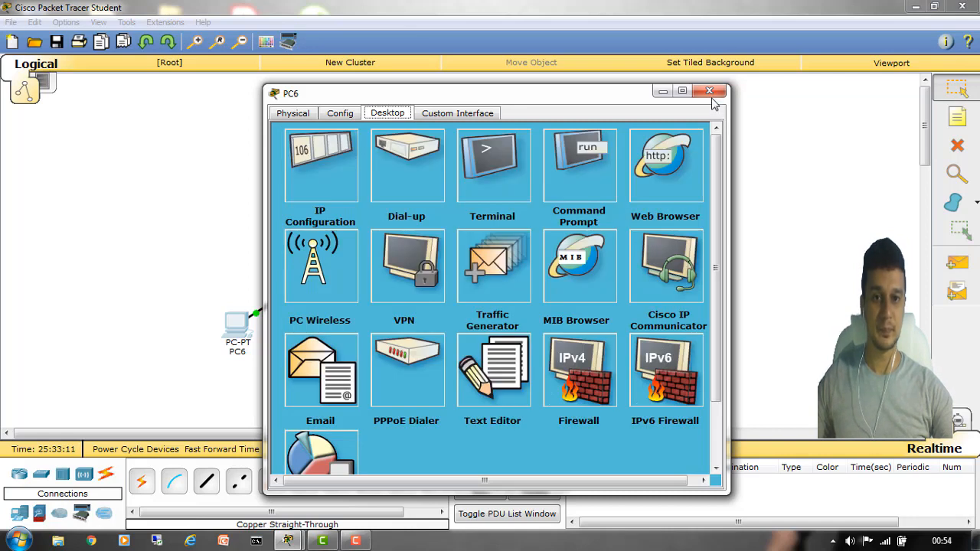
click(709, 92)
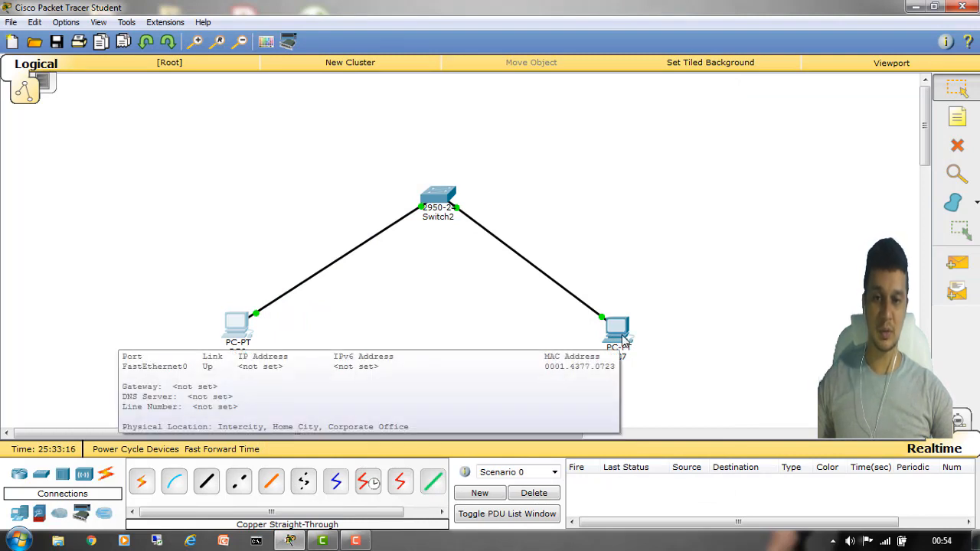
- Configure PC7 with static IP address 192.168.0.3 and subnet mask 255.255.255.0, and close its device window
click(624, 339)
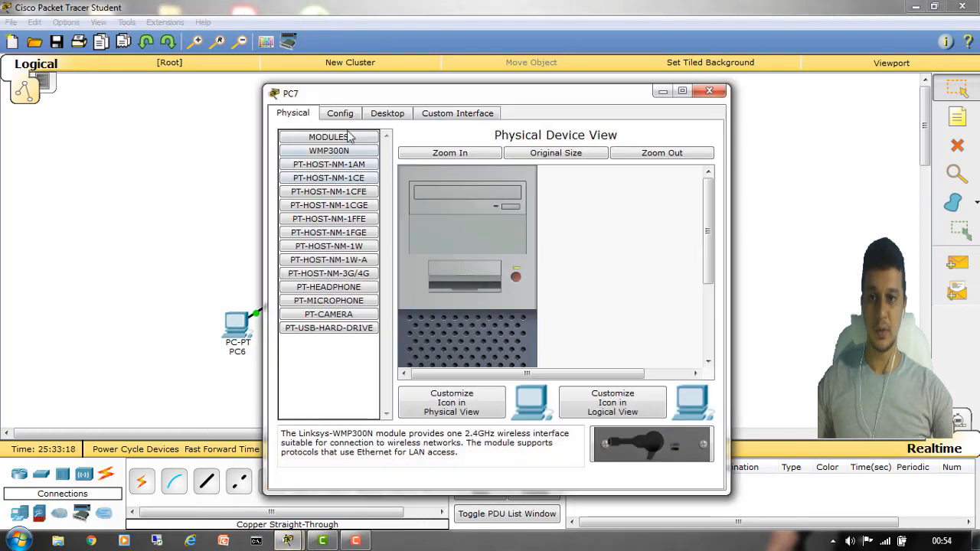
click(387, 113)
click(320, 170)
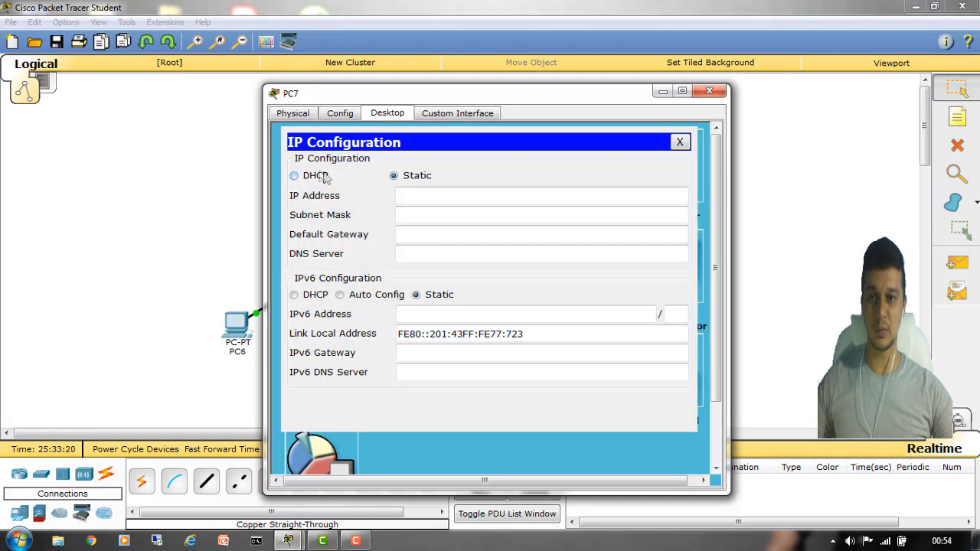
click(411, 195)
text(192.168)
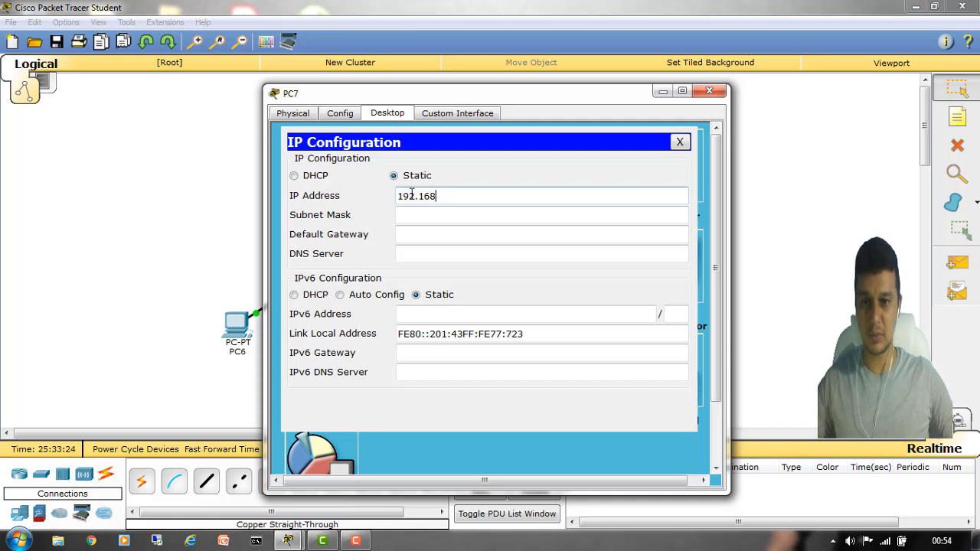
text(.)
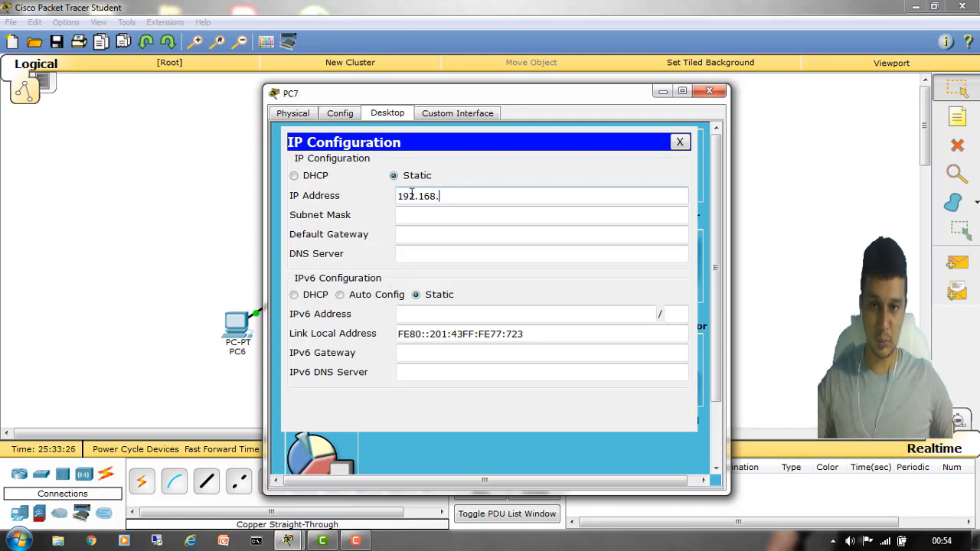
text(0.3)
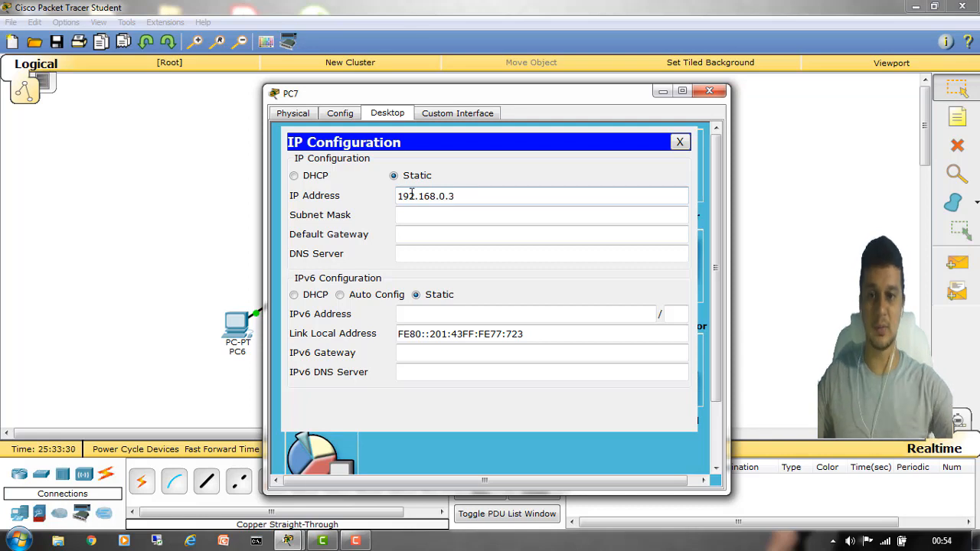
click(445, 216)
click(414, 196)
drag(400, 197, 407, 196)
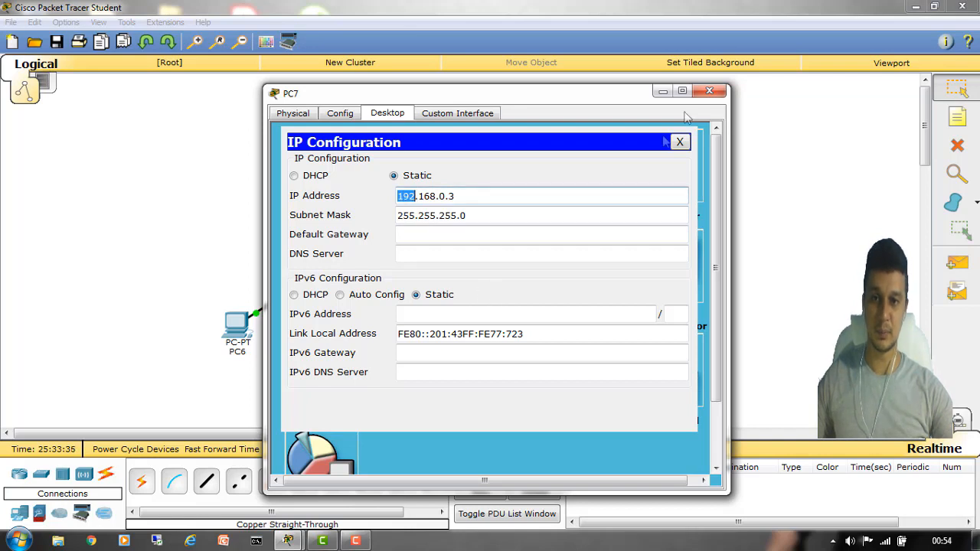
click(680, 142)
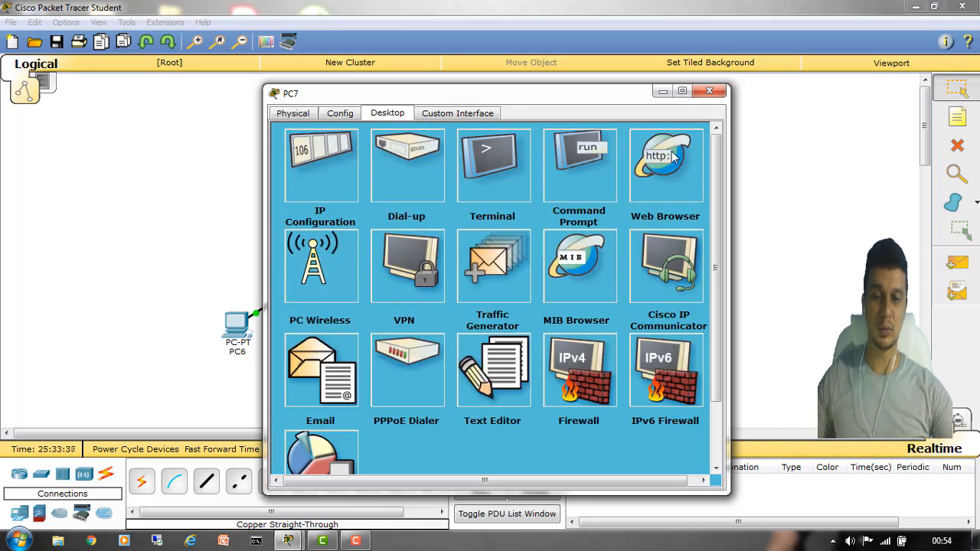
click(719, 92)
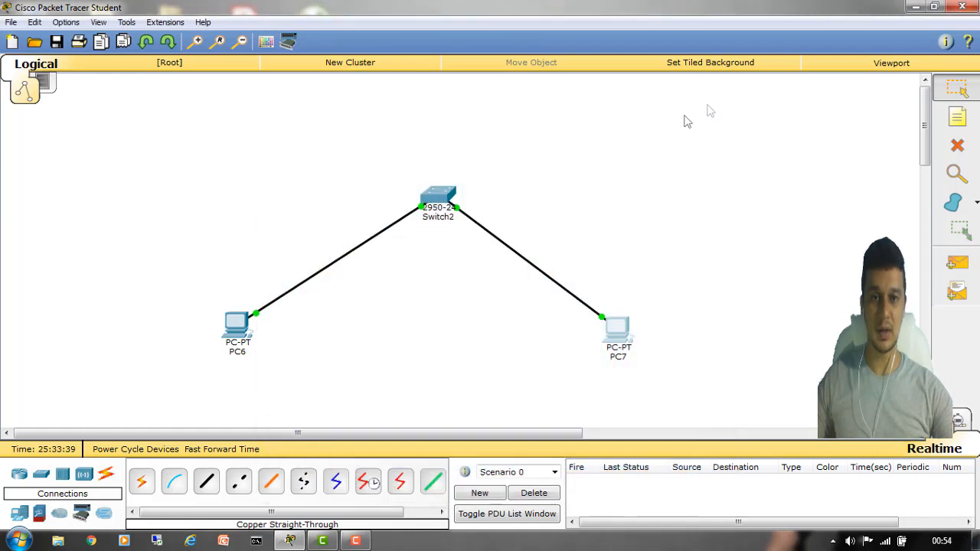
- Review PC6's IP configuration and close its device window
click(238, 325)
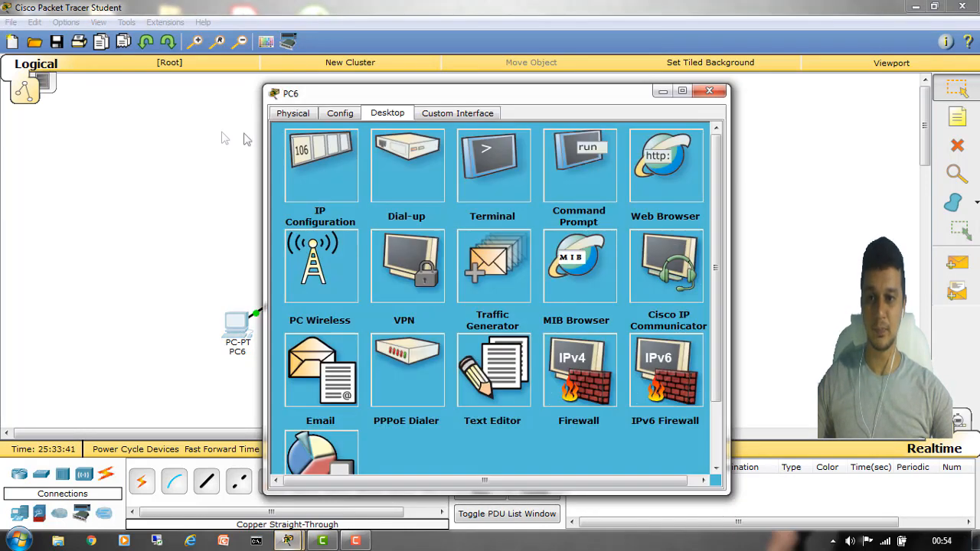
click(390, 155)
click(562, 310)
click(332, 157)
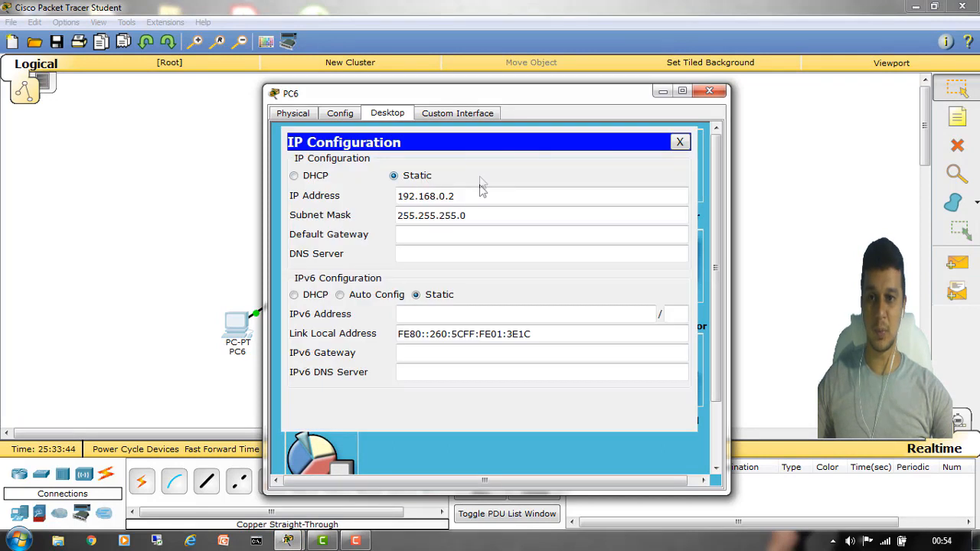
click(679, 142)
click(709, 91)
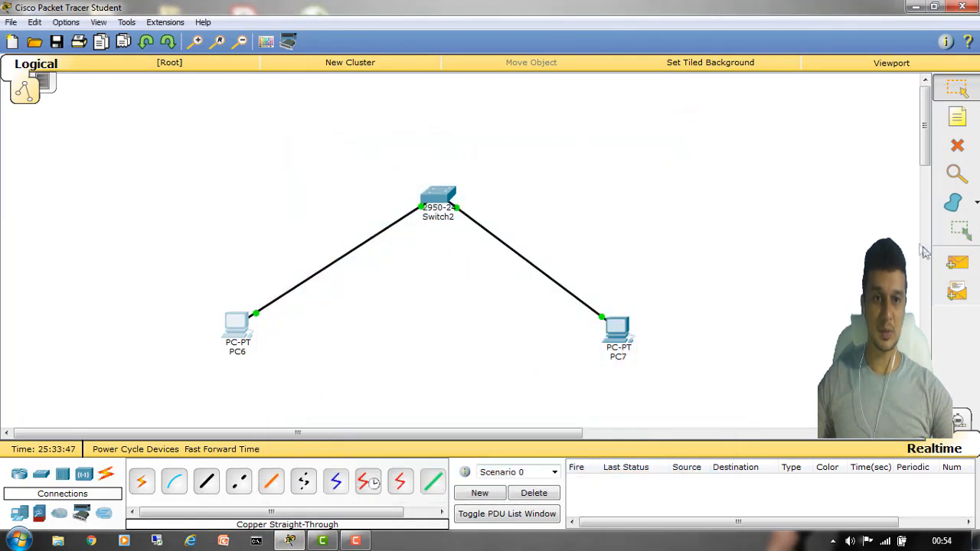
- Send a simple PDU from PC6 to PC7 to test connectivity between them
click(957, 264)
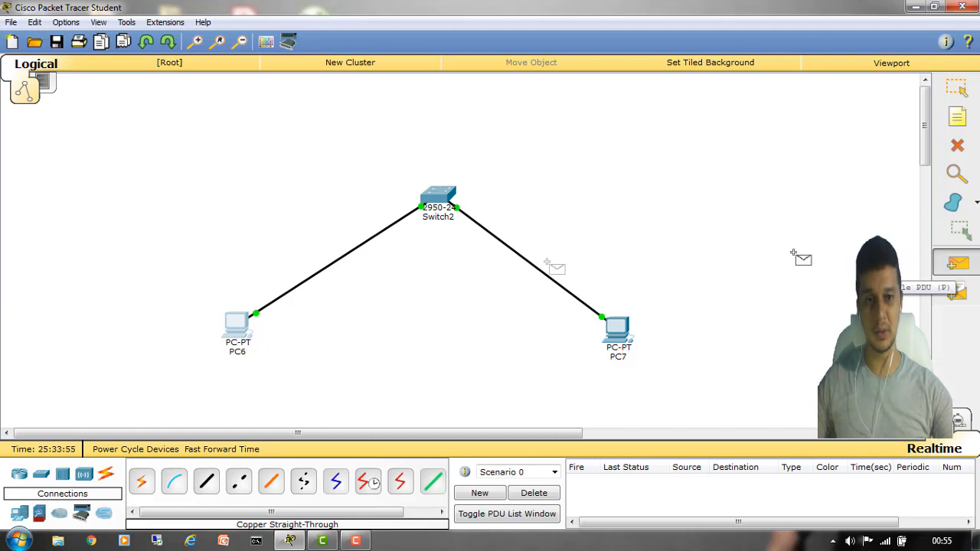
click(234, 328)
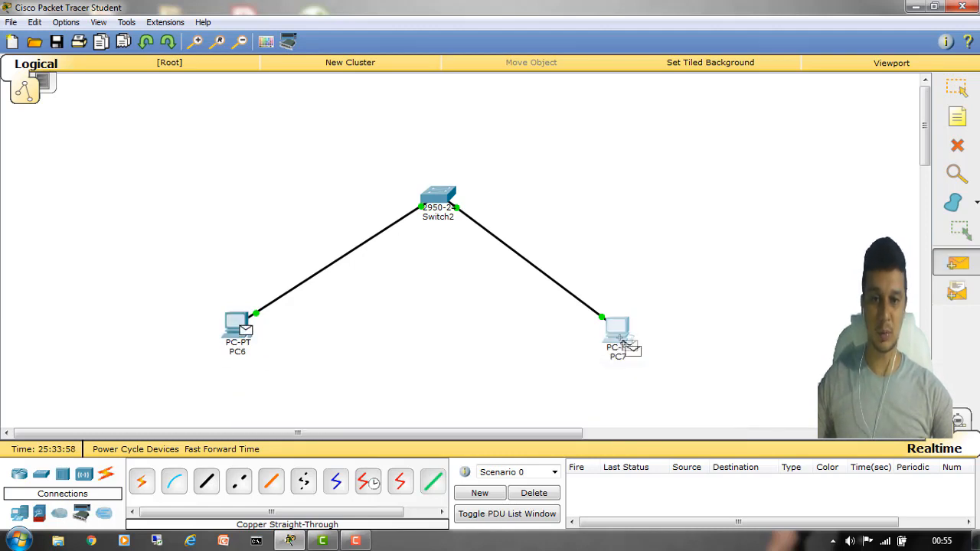
click(621, 338)
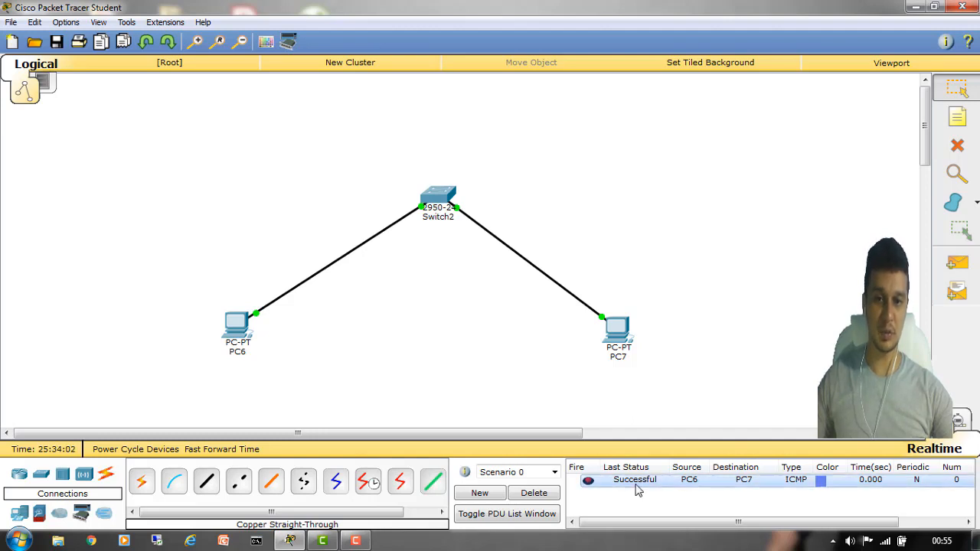
- Open Switch2's command-line interface and bring up the user EXEC prompt
click(439, 198)
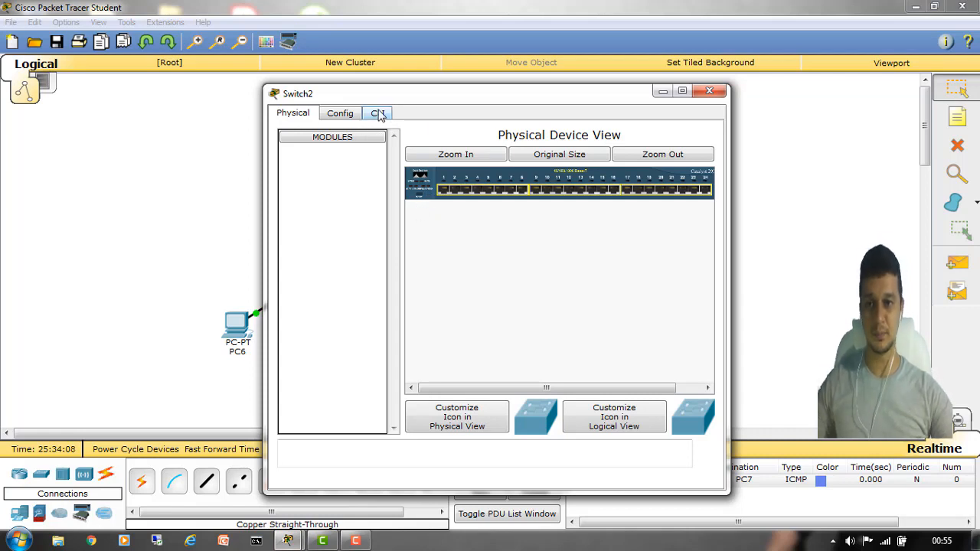
click(378, 114)
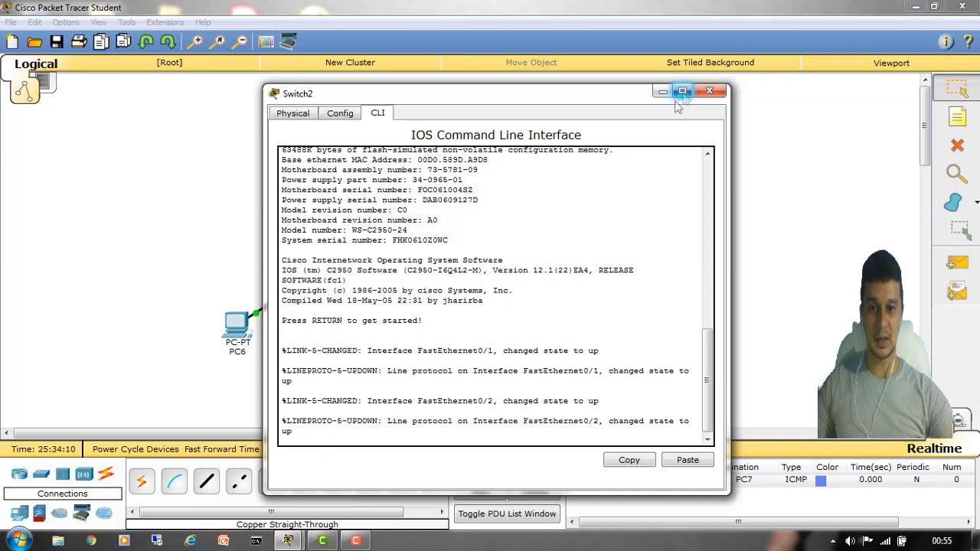
key(Return)
key(Return)
key(Return)
key(Return)
key(Return)
key(Return)
key(Return)
key(Return)
key(Return)
key(Return)
key(Return)
key(Return)
key(Return)
key(Return)
key(Return)
key(Return)
key(Return)
key(Return)
key(Return)
key(Return)
key(Return)
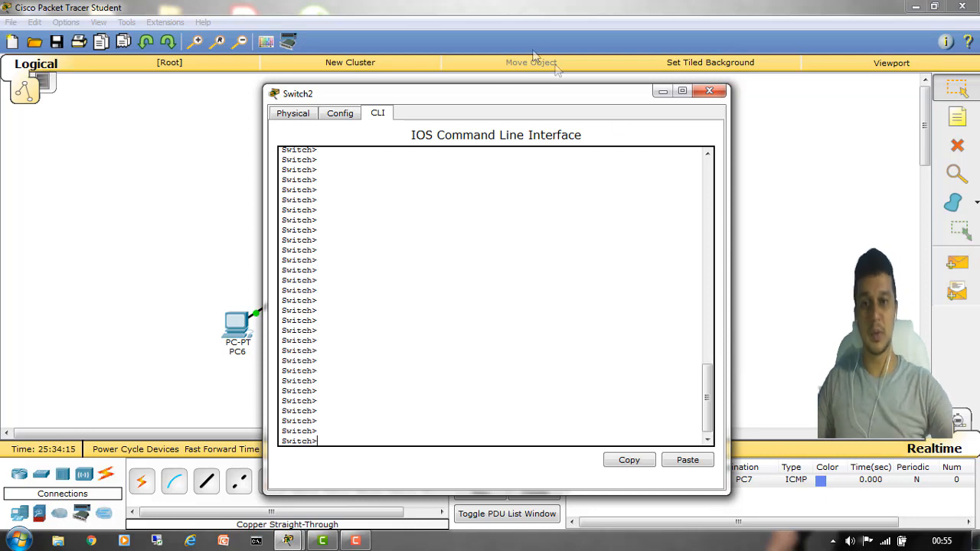
- Move the Switch2 window aside, place PC7 closer to PC6, and bring the Switch2 window back to the front
drag(490, 96, 799, 55)
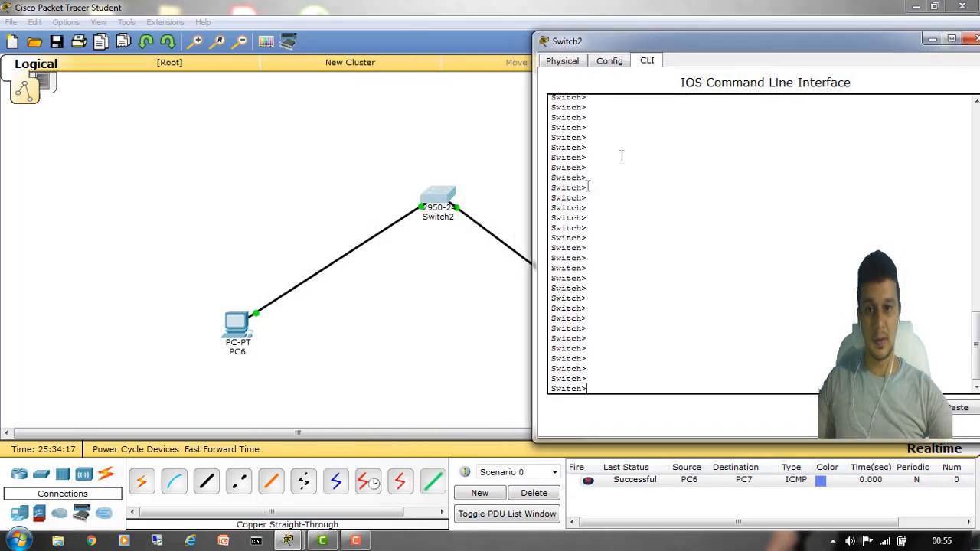
click(534, 370)
drag(625, 341, 334, 350)
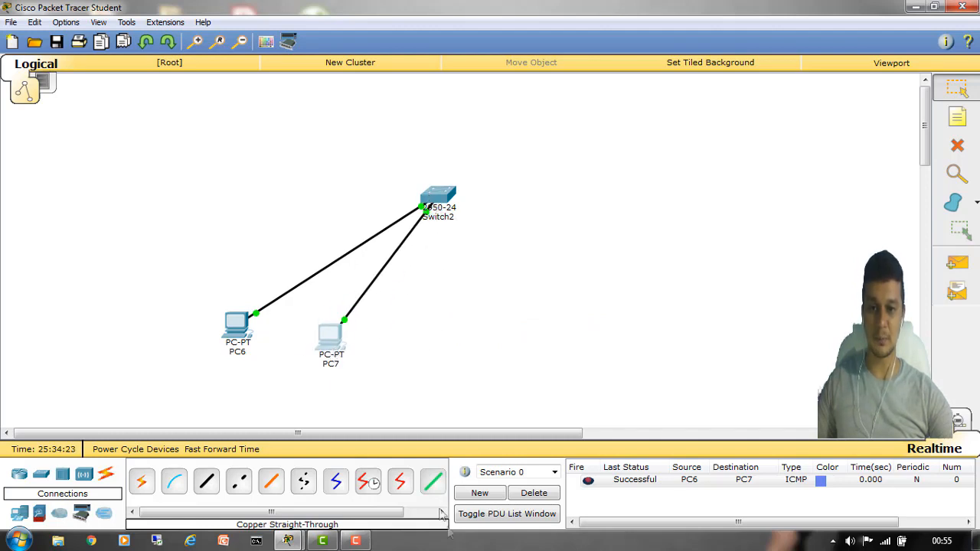
mouse_move(288, 541)
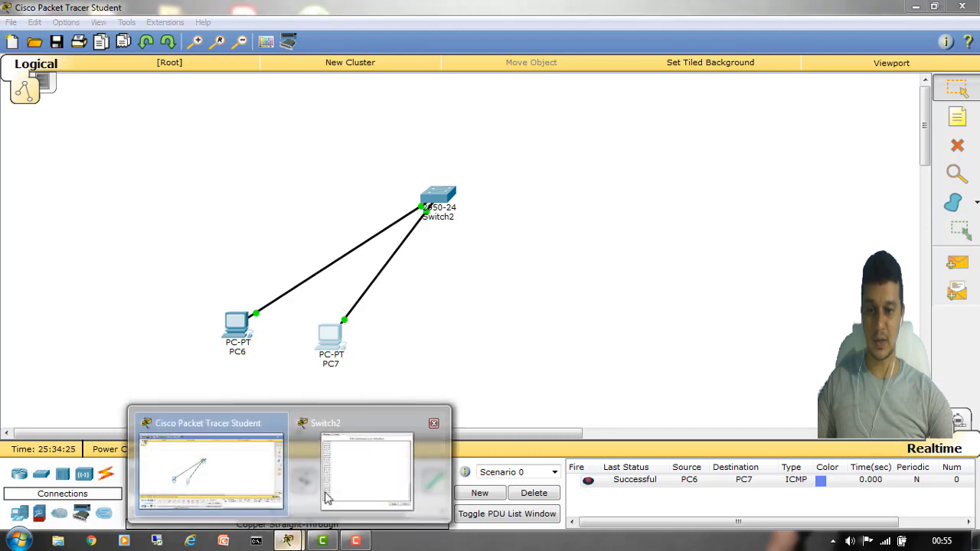
click(360, 474)
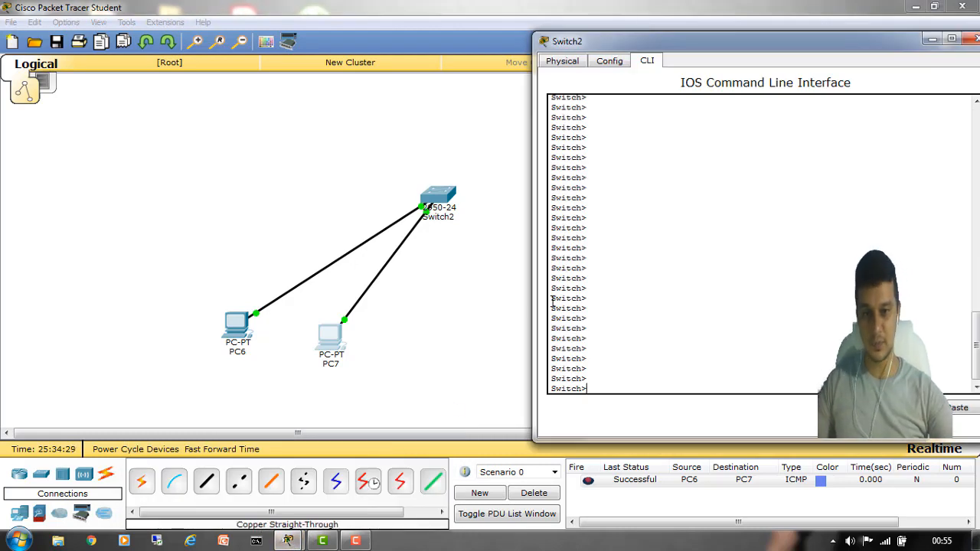
- Enter privileged EXEC mode on Switch2 with the ena command
text(ena)
key(Return)
key(Return)
key(Return)
key(Return)
key(Return)
key(Return)
key(Return)
key(Return)
key(Return)
key(Return)
key(Return)
key(Return)
key(Return)
key(Return)
key(Return)
key(Return)
key(Return)
key(Return)
key(Return)
key(Return)
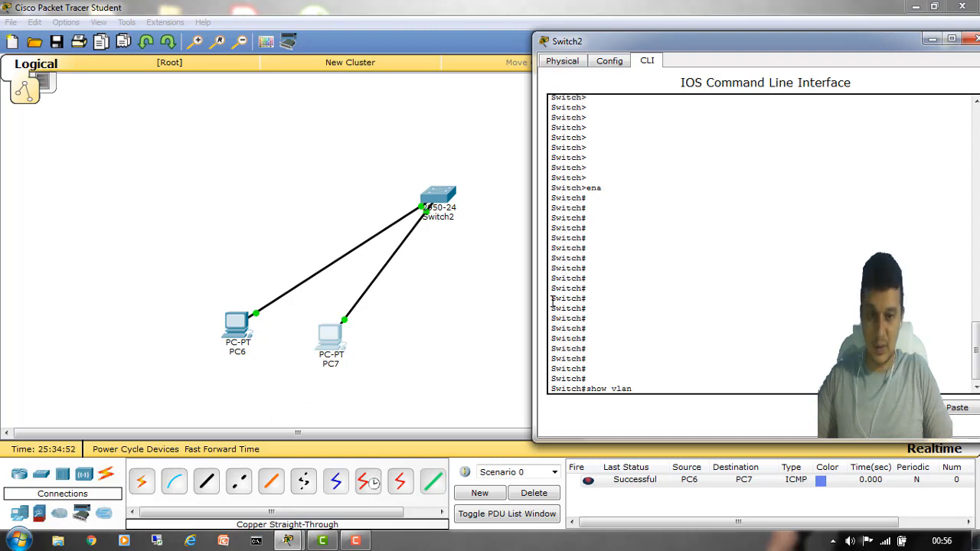
- Run show vlan on Switch2 and examine the default VLAN's number, name and assigned ports
key(Return)
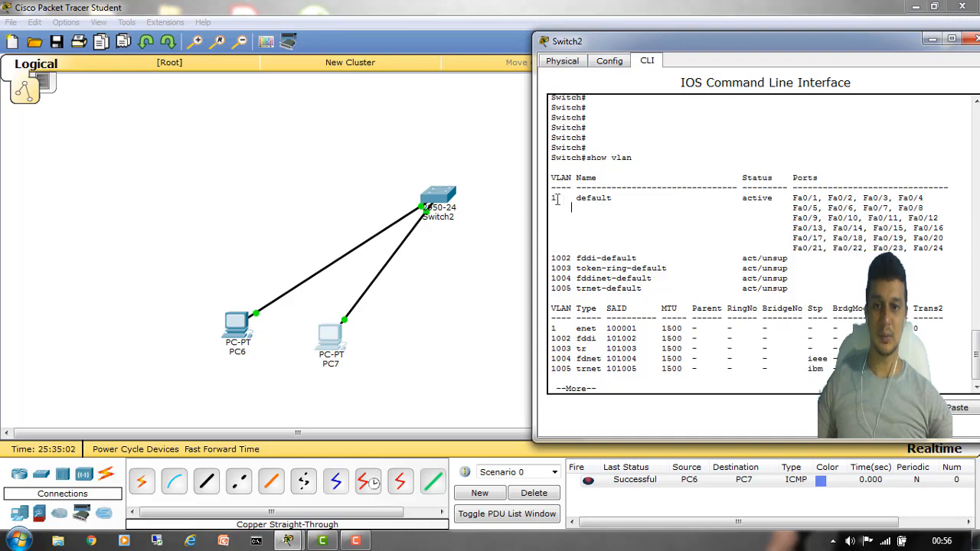
drag(575, 197, 618, 197)
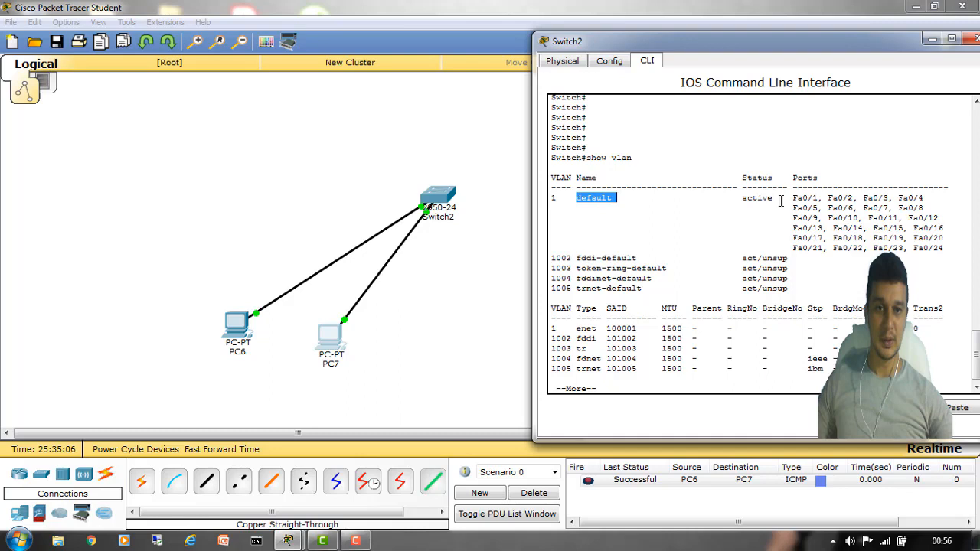
drag(793, 198, 955, 249)
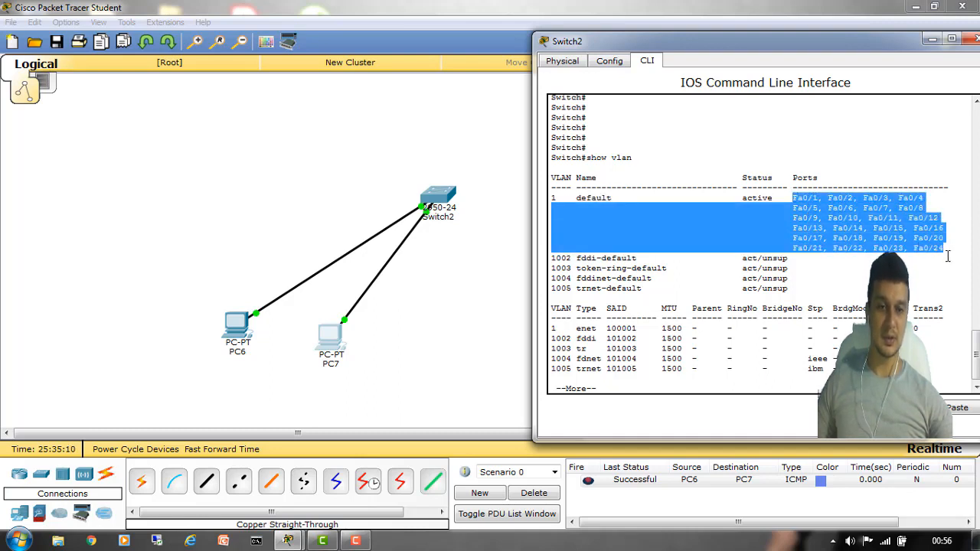
drag(571, 197, 551, 198)
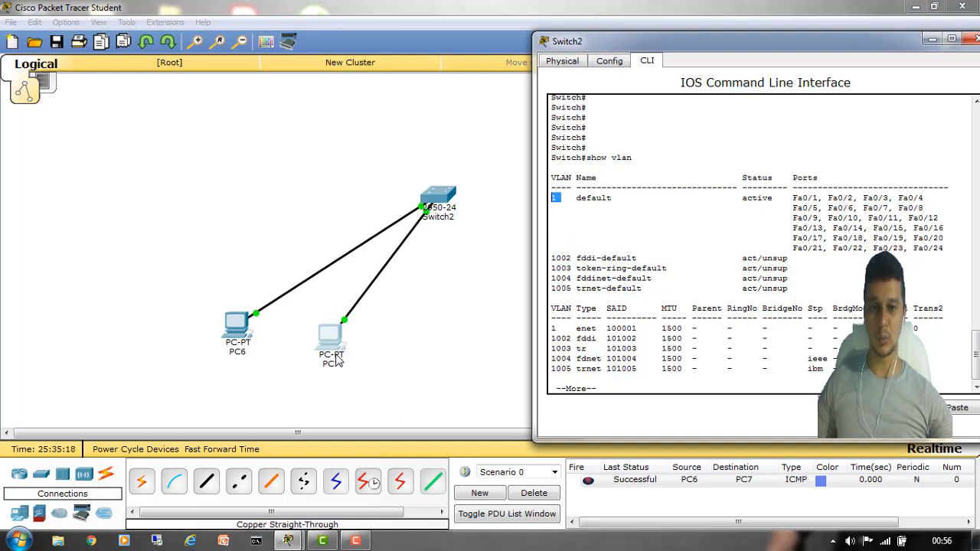
- Reposition PC7 and PC6 so that they sit below the switch on opposite sides
drag(333, 337, 523, 341)
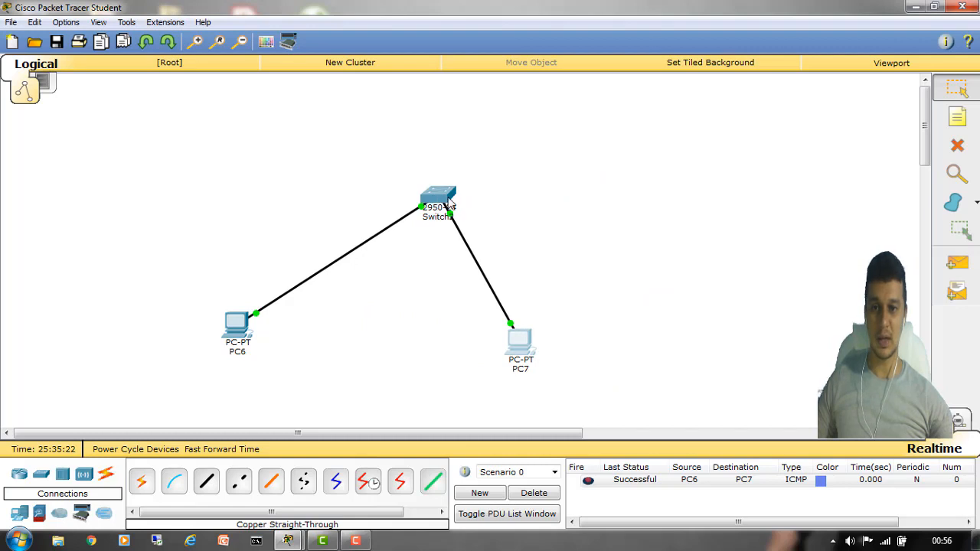
drag(236, 337, 265, 344)
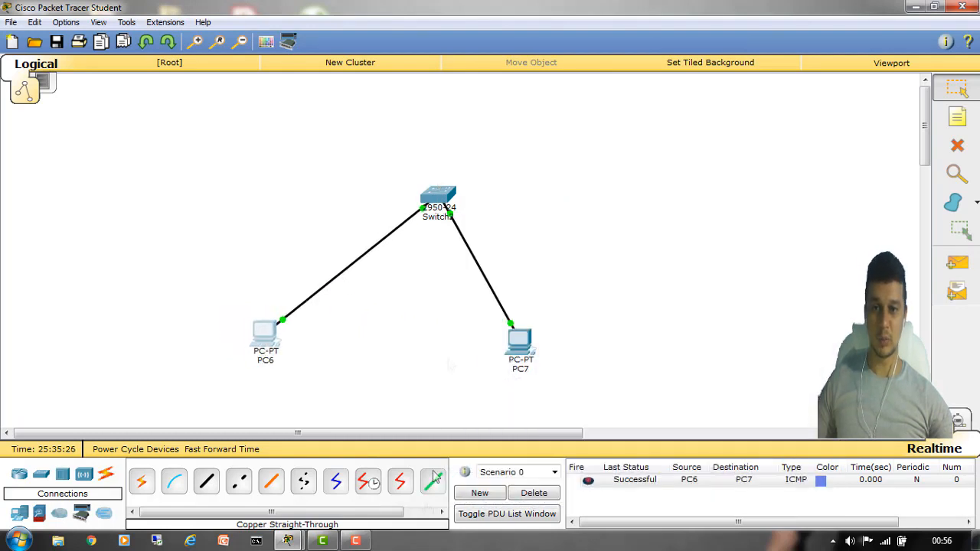
- Reopen Switch2's command line, page through the remaining VLAN listing and return to the privileged prompt
click(446, 204)
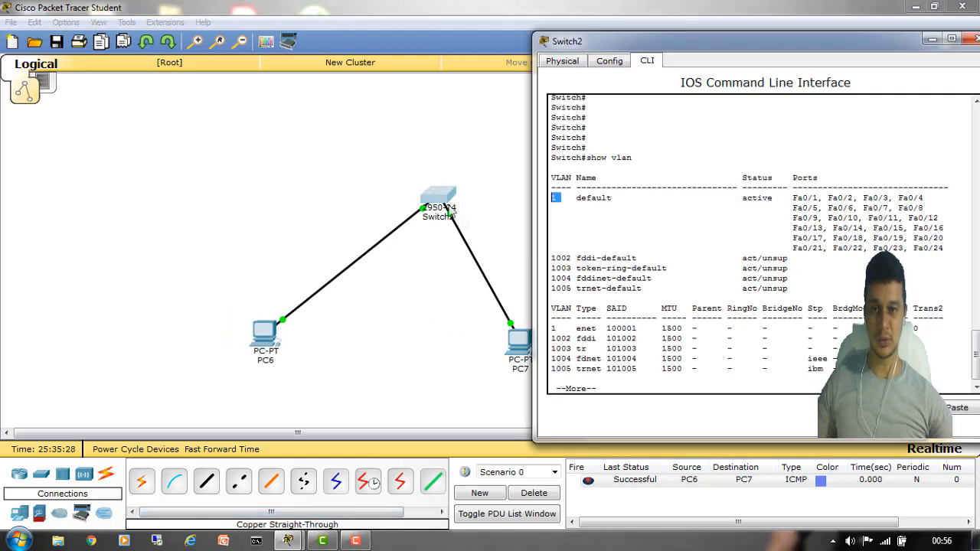
key(space)
key(Return)
key(Return)
key(Return)
key(Return)
key(Return)
key(Return)
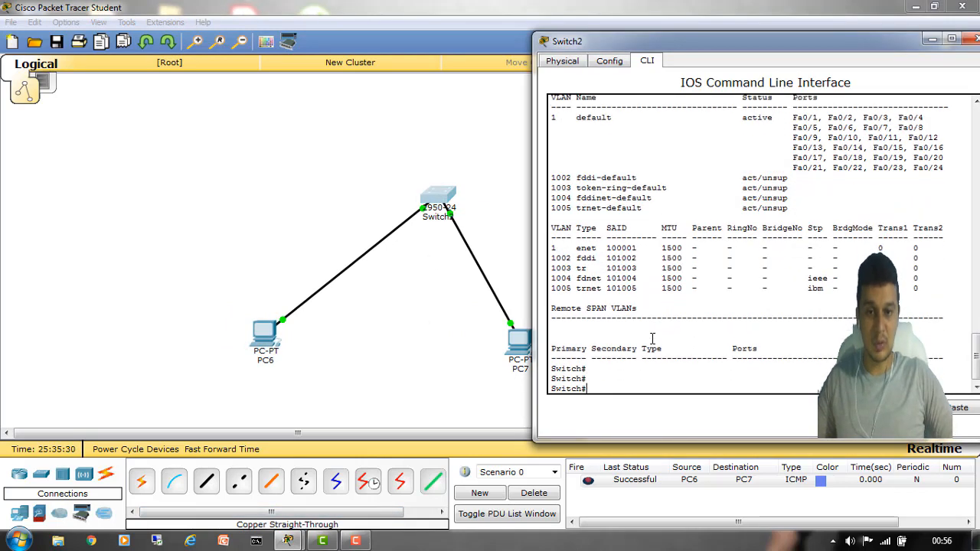
key(Return)
key(Return)
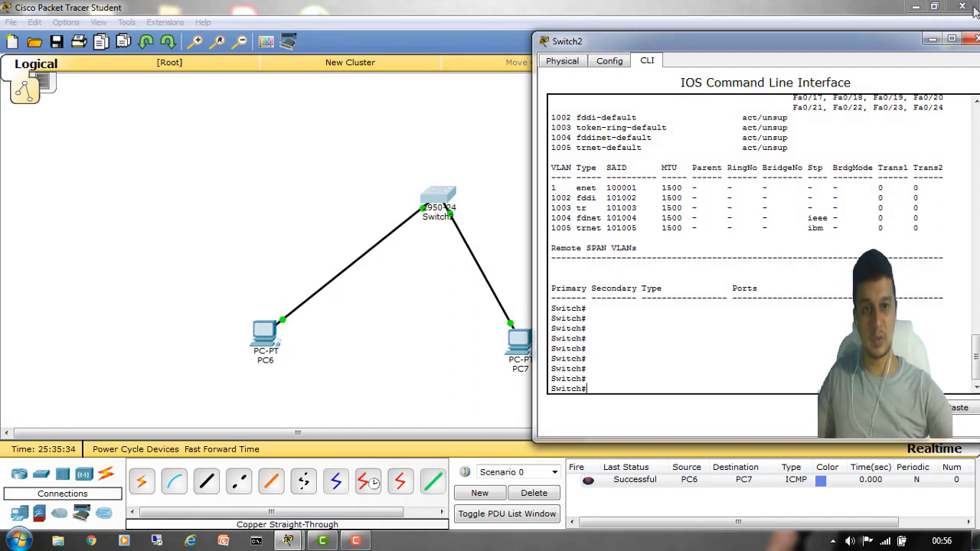
- Move the Switch2 window back over the workspace and enter global configuration mode with conf t
drag(893, 44, 617, 31)
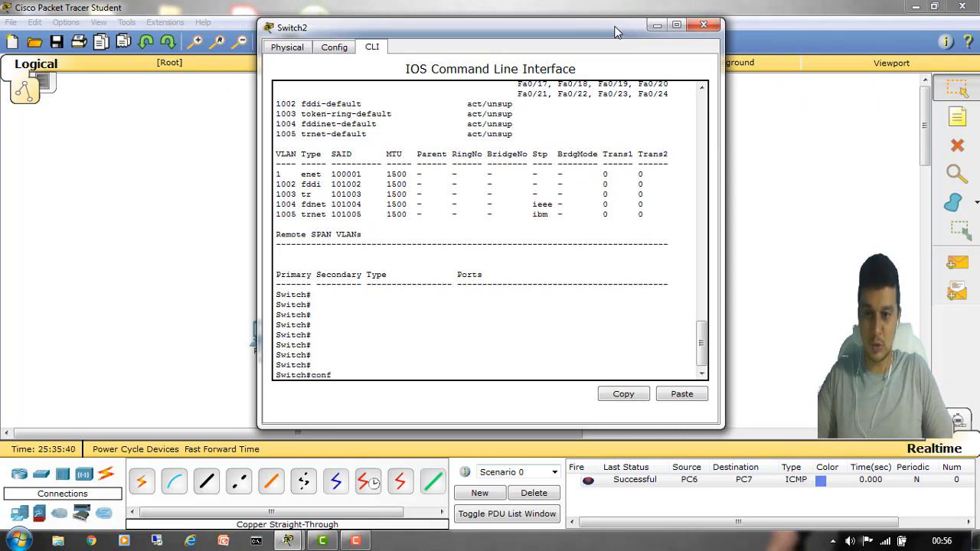
key(Return)
key(Return)
key(Return)
key(Return)
key(Return)
key(Return)
key(Return)
key(Return)
key(Return)
key(Return)
key(Return)
key(Return)
key(Return)
key(Return)
key(Return)
key(Return)
key(Return)
key(Return)
key(Return)
key(Return)
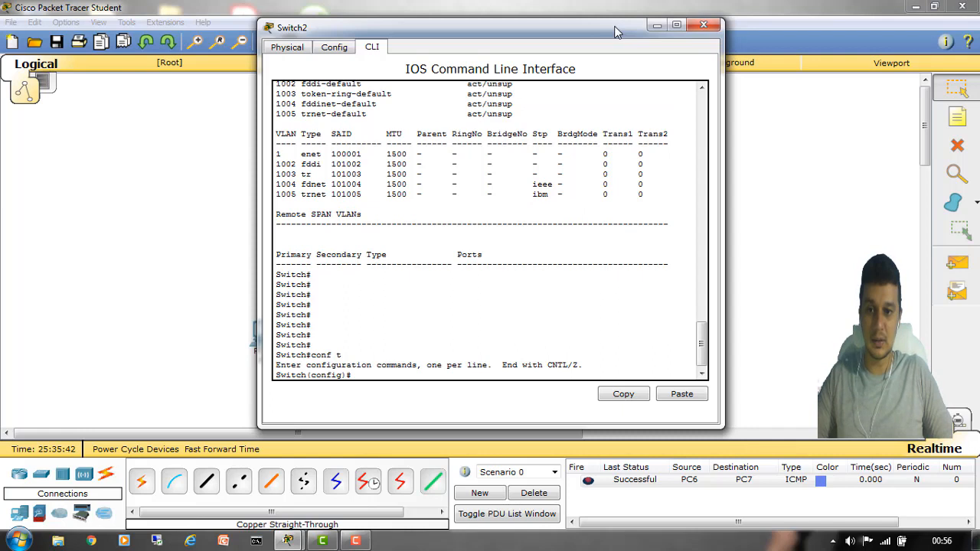
key(Return)
key(Return)
key(Return)
key(Return)
key(Return)
key(Return)
key(Return)
key(Return)
key(Return)
key(Return)
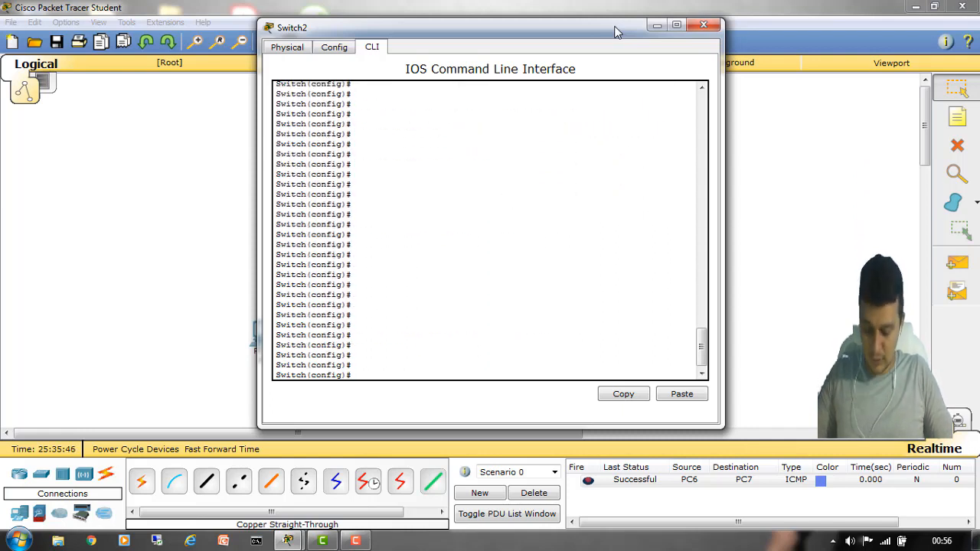
- Create VLAN 2 on Switch2 and name it VENDAS
key(BackSpace)
key(BackSpace)
text(vlan)
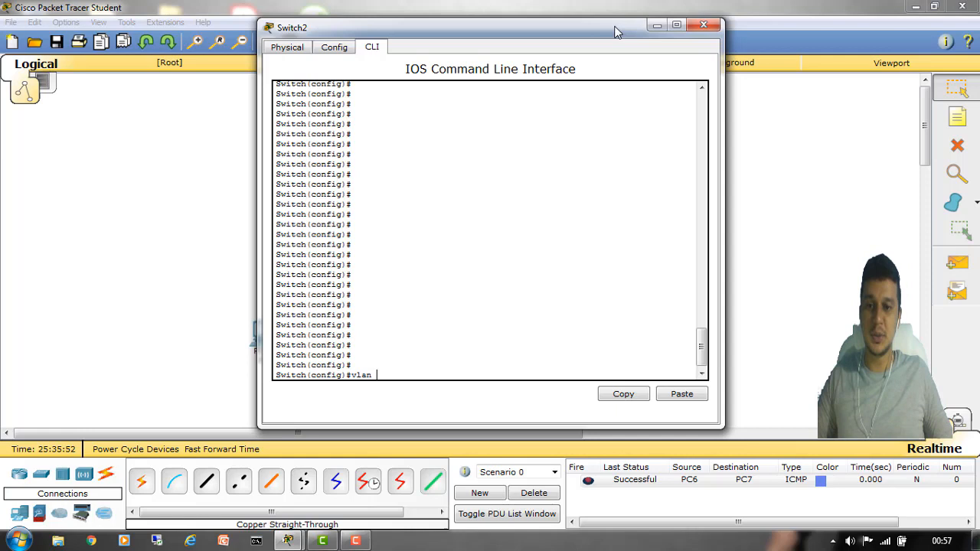
text( 2)
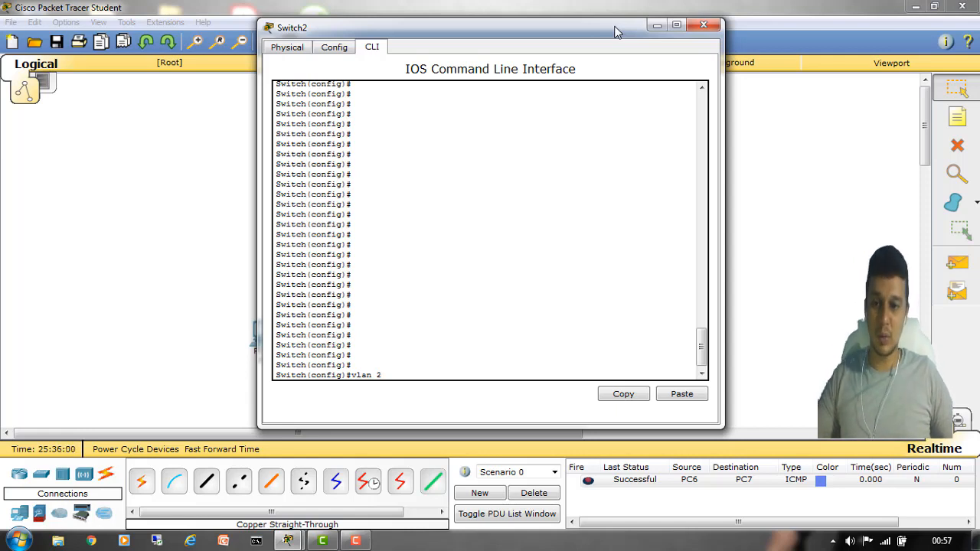
key(Return)
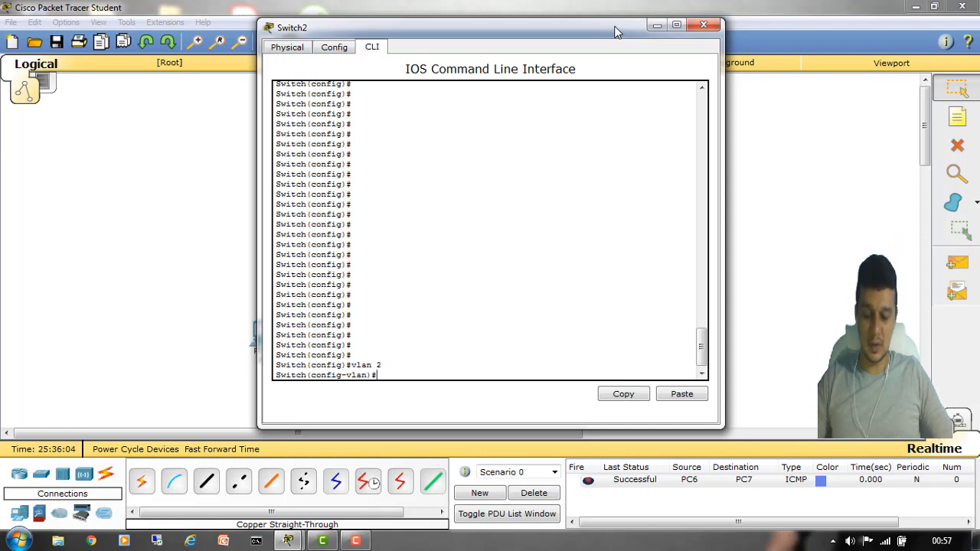
text(name)
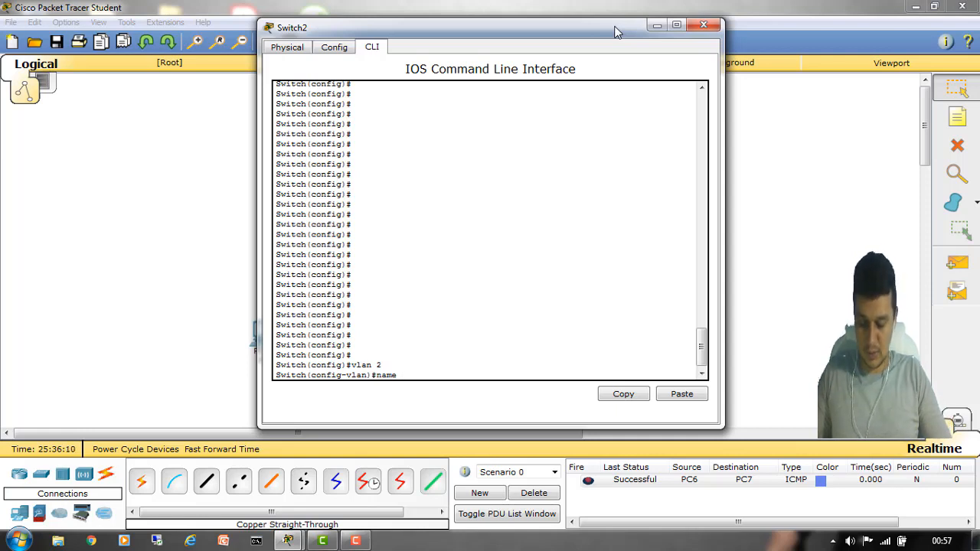
text( VENDAS)
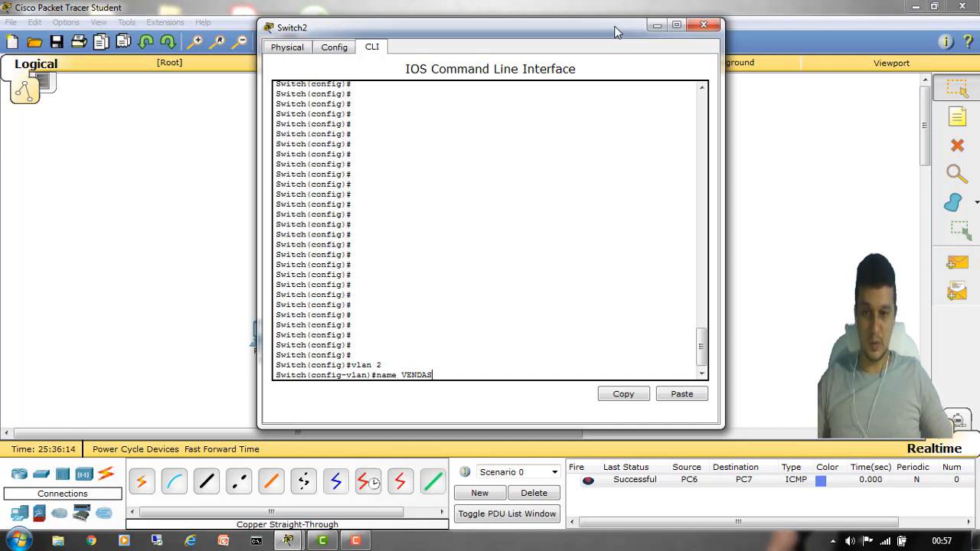
key(Return)
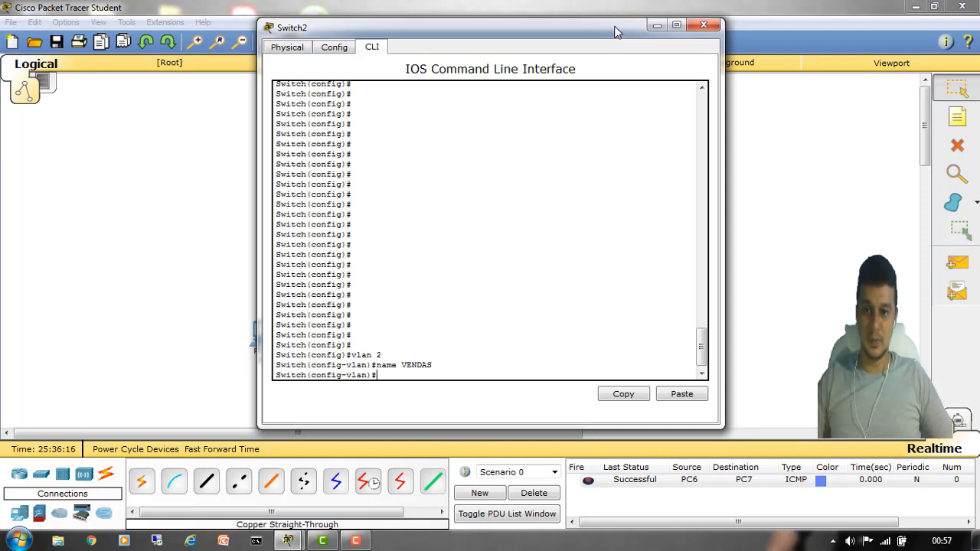
- Leave VLAN configuration mode on Switch2 with the exit command
text(EXI)
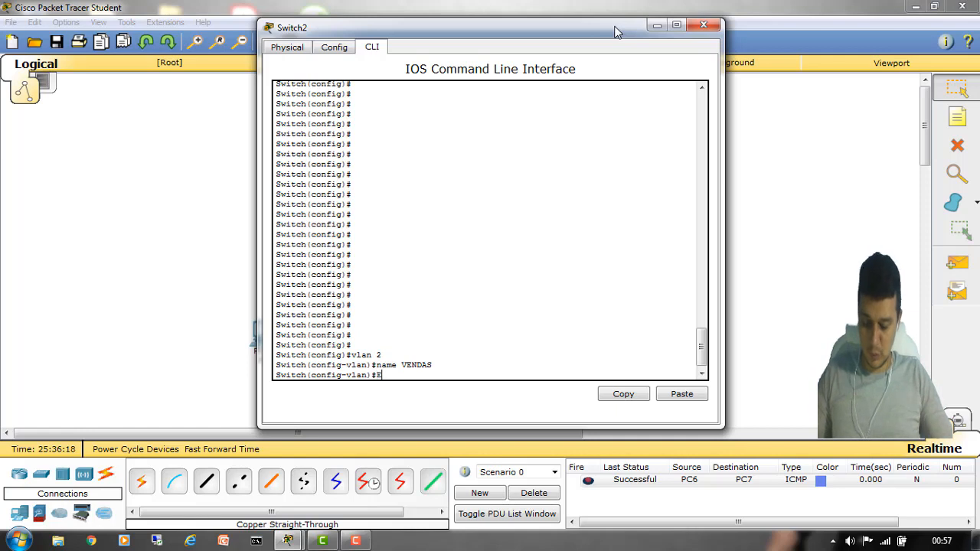
key(BackSpace)
key(BackSpace)
key(BackSpace)
text(exit)
key(Return)
key(Return)
key(Return)
key(Return)
key(Return)
key(Return)
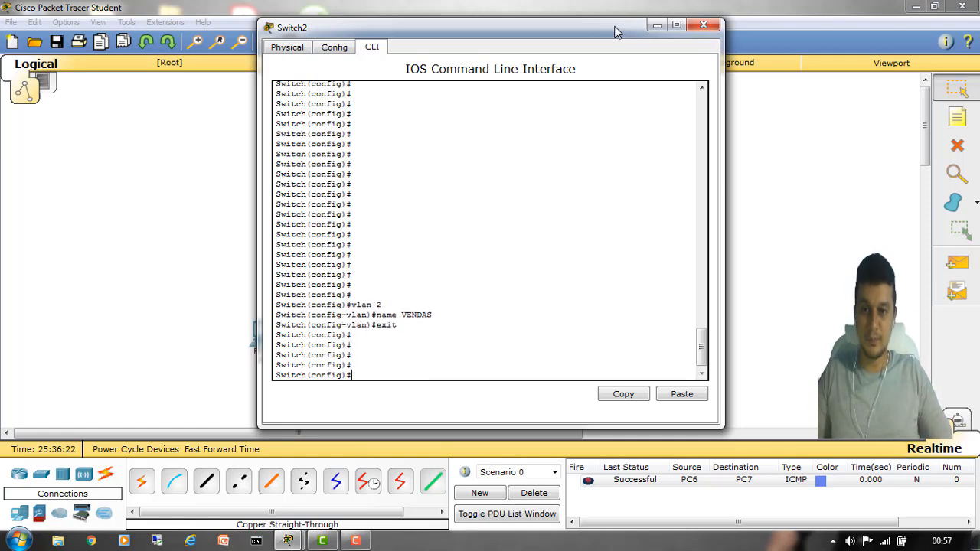
- Exit global configuration mode on Switch2 to return to the privileged EXEC prompt
text(exit)
key(Return)
key(Return)
key(Return)
key(Return)
key(Return)
key(Return)
key(Return)
key(Return)
key(Return)
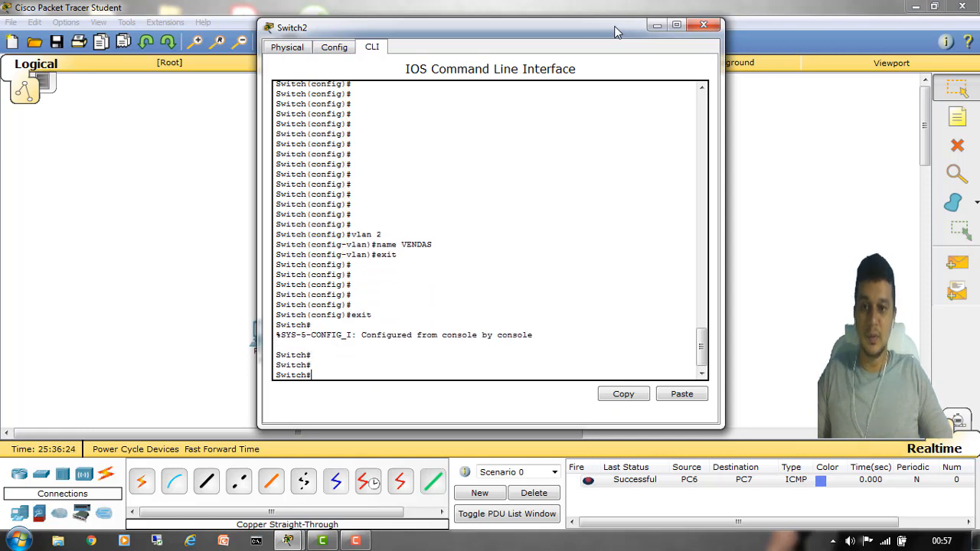
- Display the VLAN table on Switch2 with show vlan and examine the default and VENDAS entries
key(Return)
key(Return)
key(Return)
key(Return)
key(Return)
key(Return)
key(Return)
key(Return)
key(Return)
key(Return)
key(Return)
key(Return)
key(Return)
key(Return)
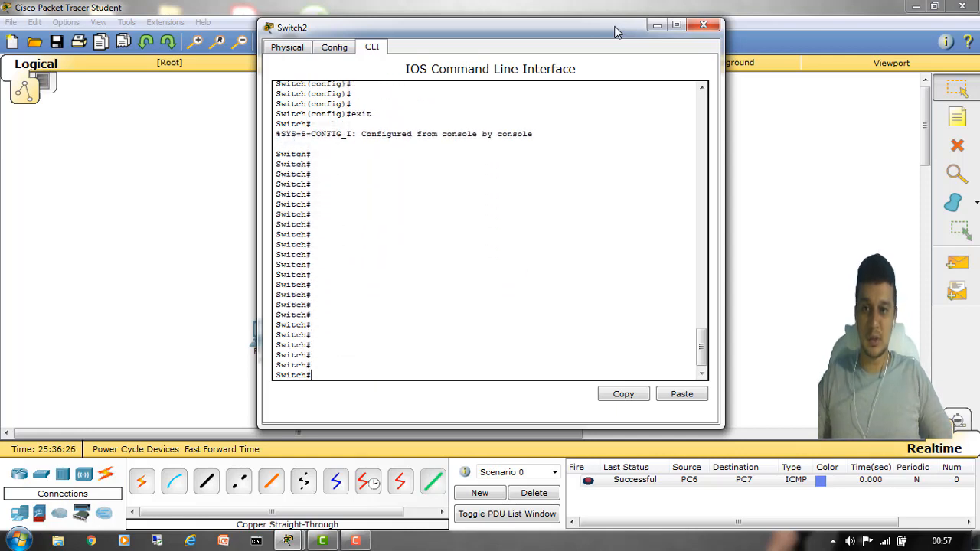
text(show vlan)
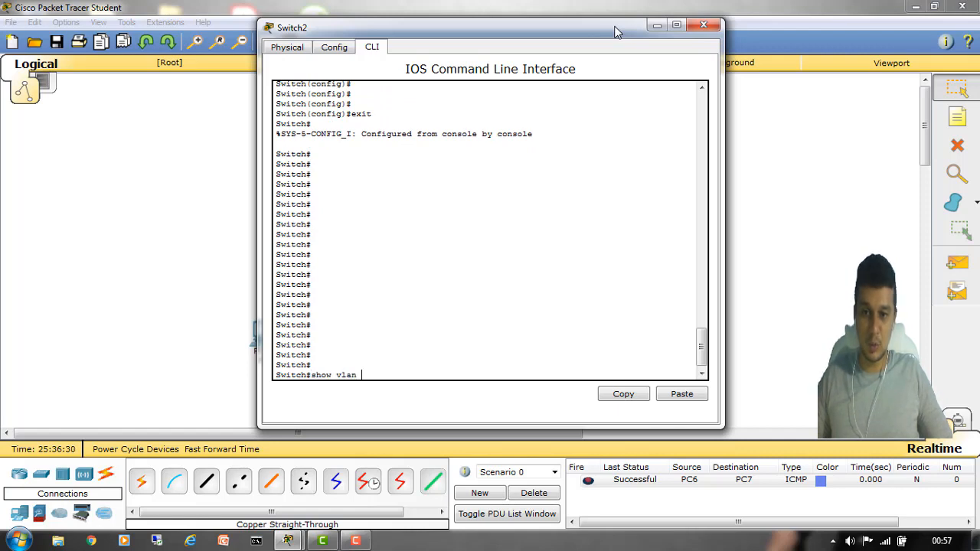
key(Return)
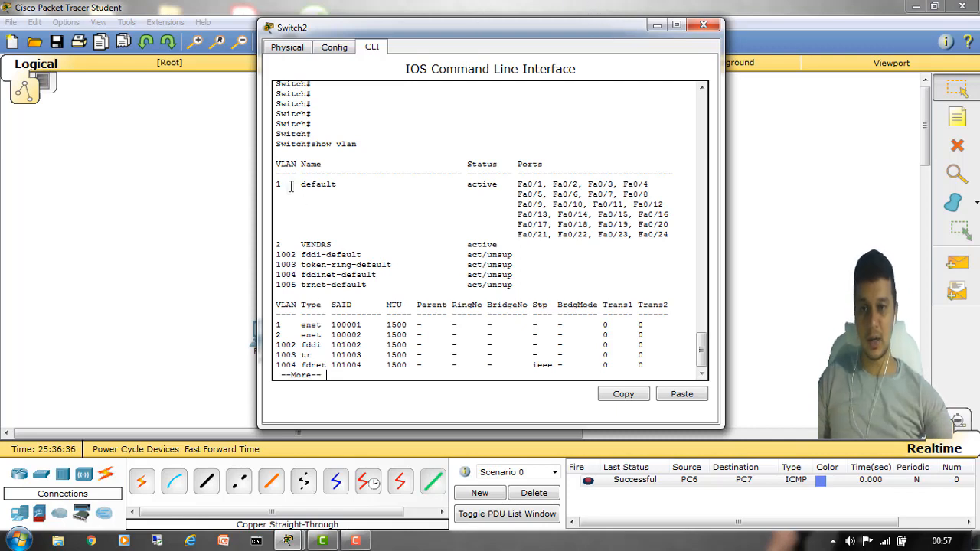
drag(276, 185, 352, 184)
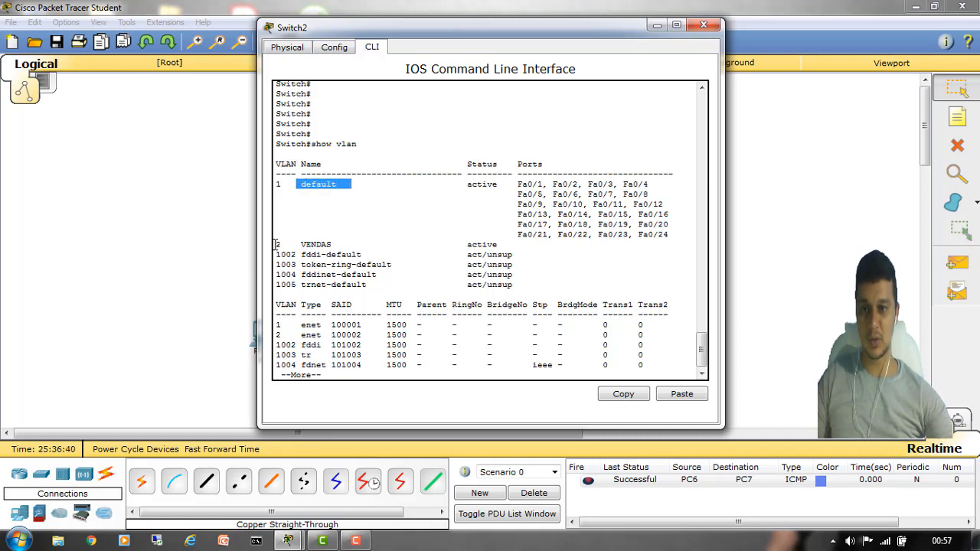
drag(275, 245, 335, 244)
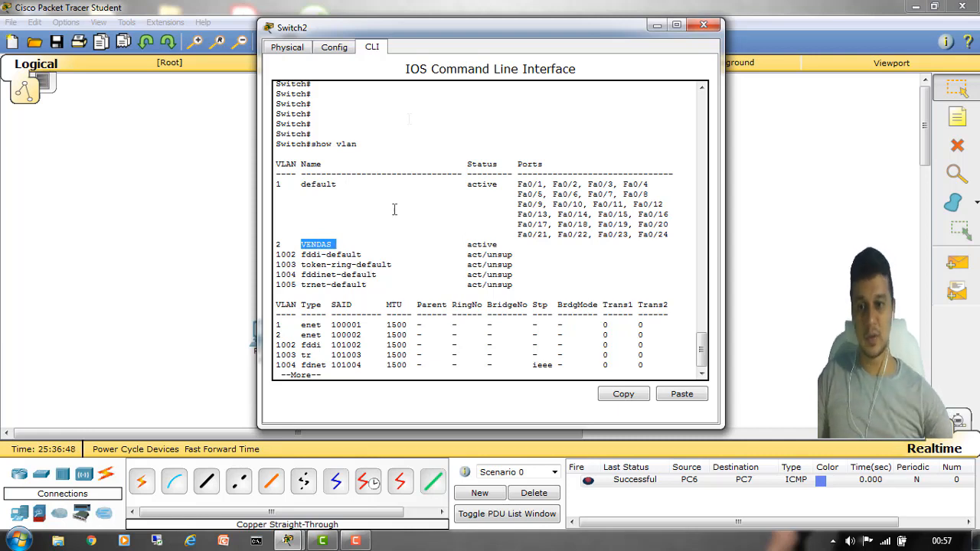
- Move the Switch2 window aside to uncover PC6, and examine port Fa0/2 and the VLAN 2 entry in the table
drag(441, 33, 618, 43)
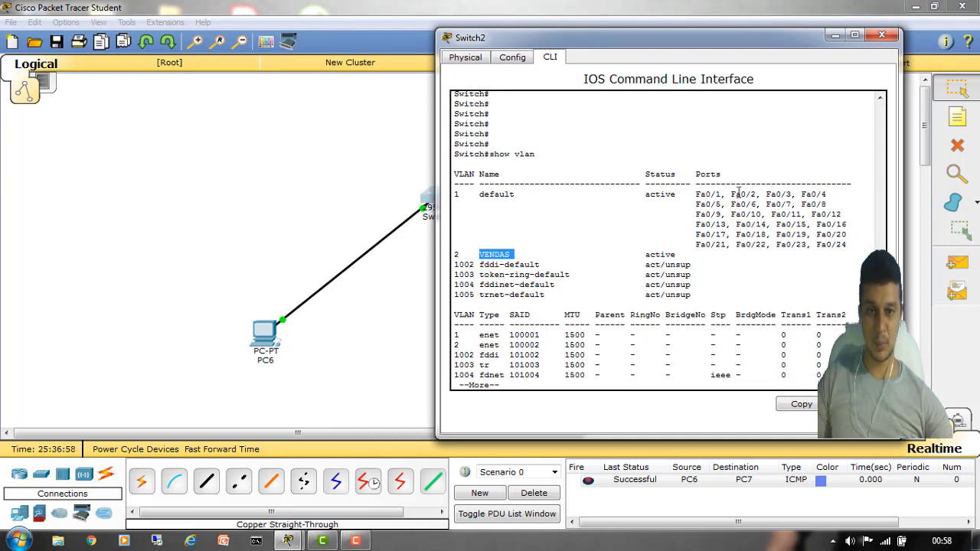
click(724, 265)
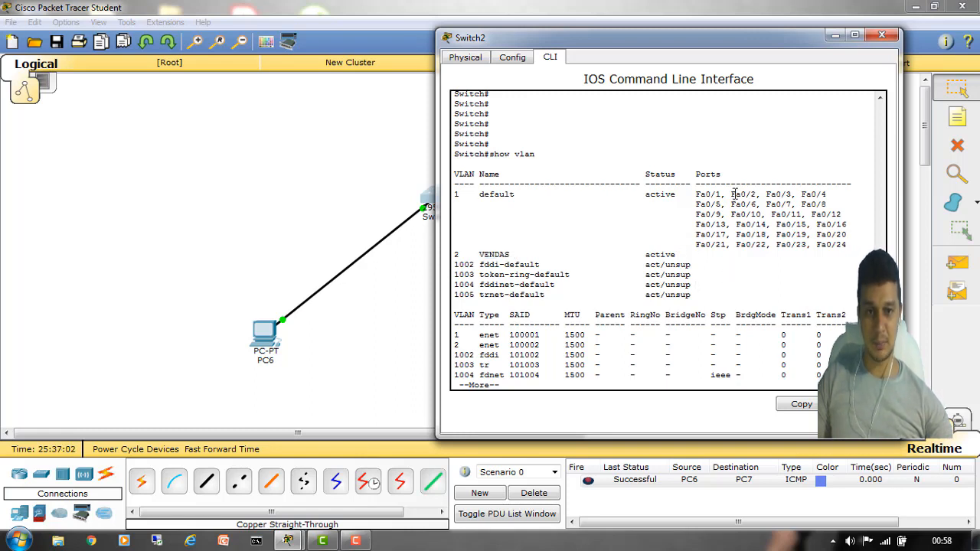
drag(731, 194, 758, 193)
drag(455, 254, 530, 255)
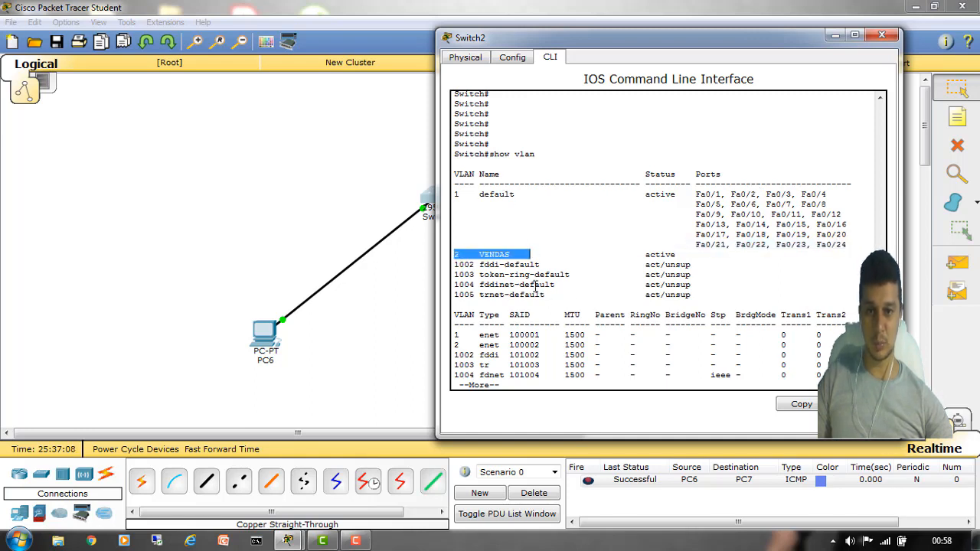
- Page through the rest of the VLAN listing to the prompt and enter global configuration mode with conf t
click(506, 245)
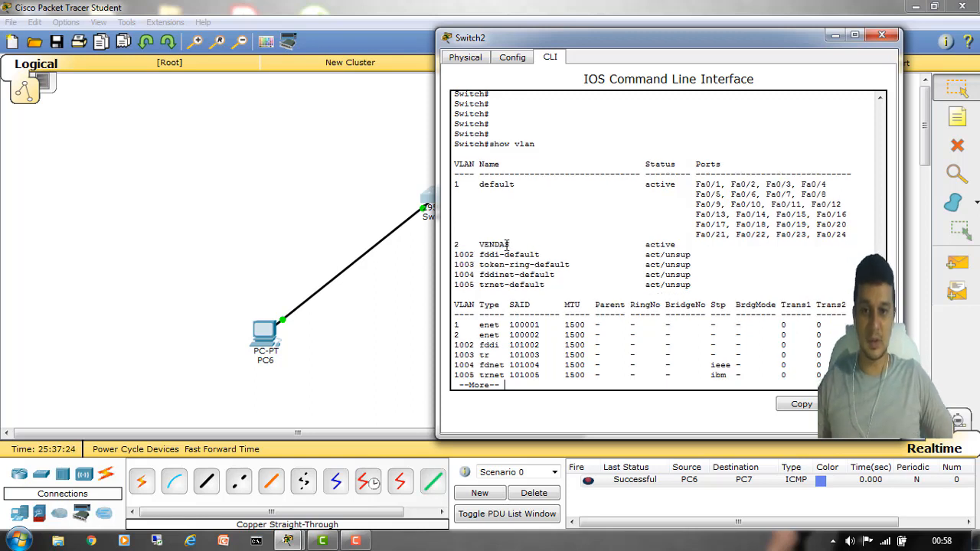
key(Return)
key(Return)
key(Return)
key(Return)
key(Return)
key(Return)
key(Return)
key(Return)
key(Return)
key(Return)
key(Return)
key(Return)
key(Return)
key(Return)
key(Return)
key(Return)
key(Return)
key(Return)
key(Return)
key(Return)
key(Return)
key(Return)
key(Return)
key(Return)
key(Return)
key(Return)
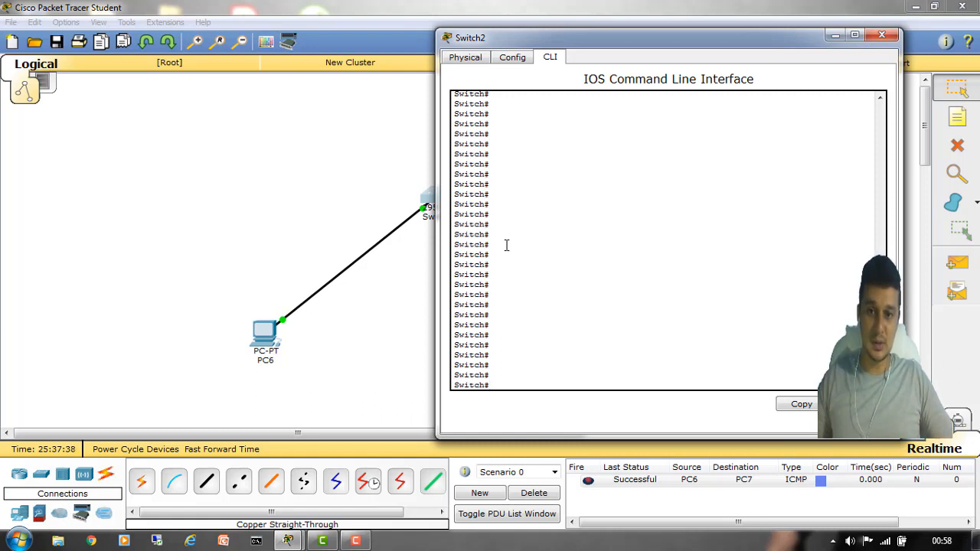
text(conf t)
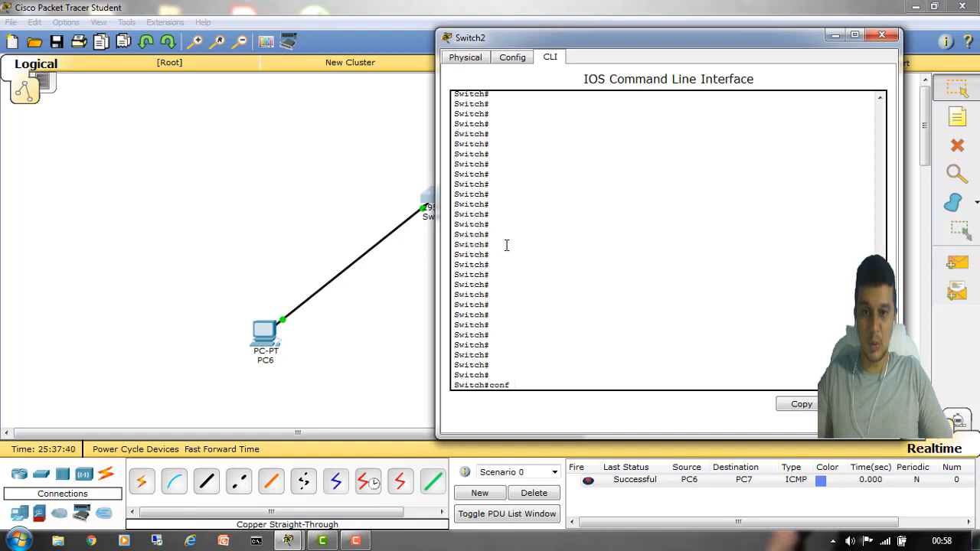
key(Return)
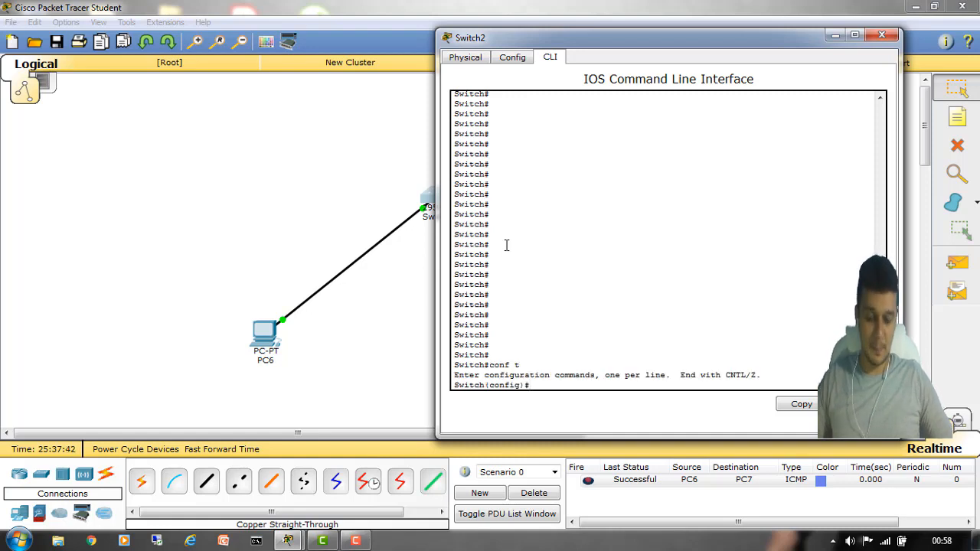
- Enter interface configuration mode for port FastEthernet 0/2 on Switch2 with int f0/2
key(Return)
key(Return)
key(Return)
key(Return)
key(Return)
key(Return)
key(Return)
key(Return)
key(Return)
key(Return)
key(Return)
key(Return)
key(Return)
key(Return)
key(Return)
key(Return)
key(Return)
key(Return)
key(Return)
key(Return)
key(Return)
key(Return)
key(Return)
key(Return)
key(Return)
text(int)
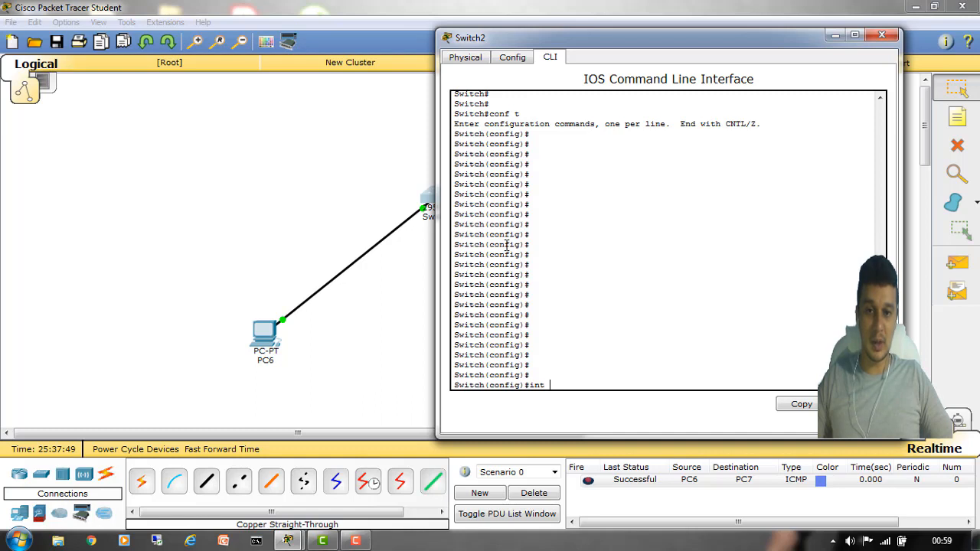
text(f0)
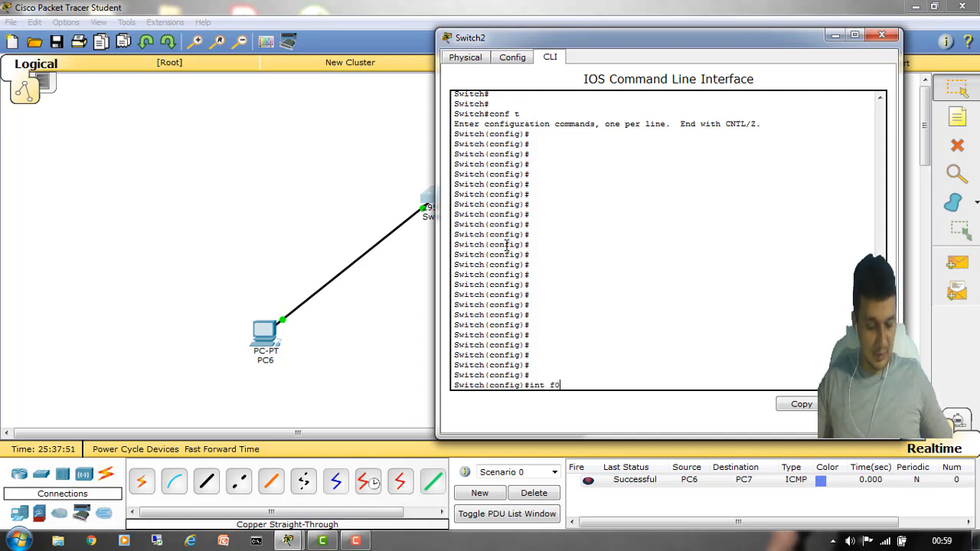
text(/2)
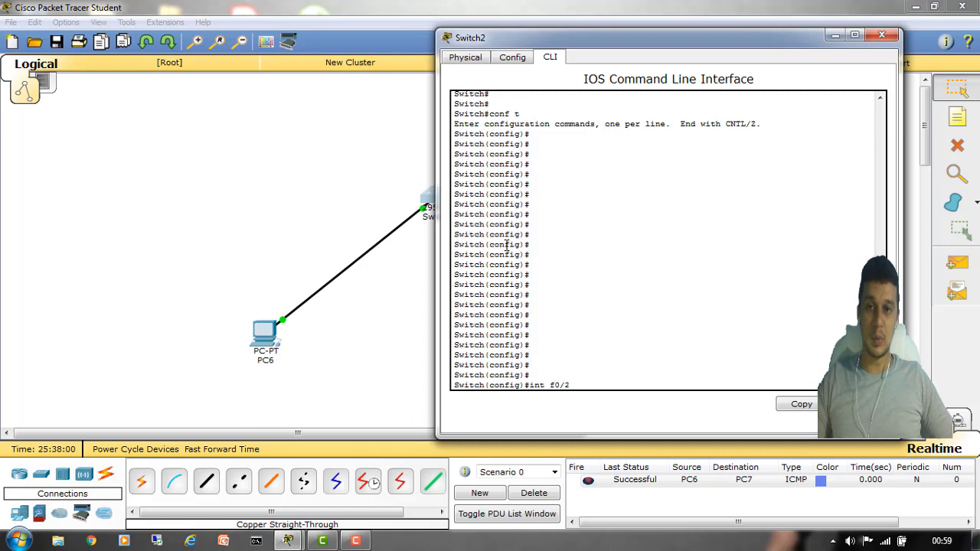
key(Return)
key(Return)
key(Return)
key(Return)
key(Return)
key(Return)
key(Return)
key(Return)
key(Return)
key(Return)
key(Return)
key(Return)
key(Return)
key(Return)
key(Return)
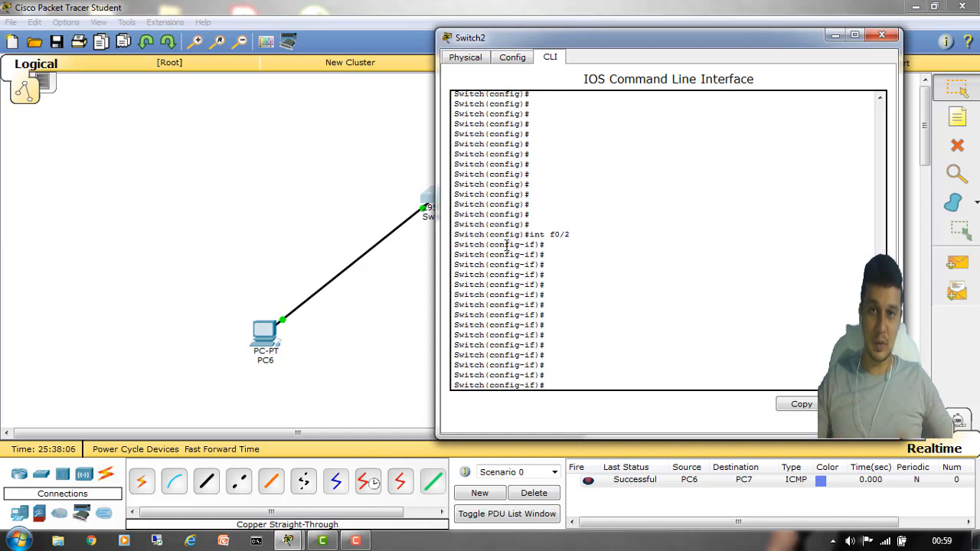
- Set interface f0/2 to access mode with the command switchport mode access
text(sw)
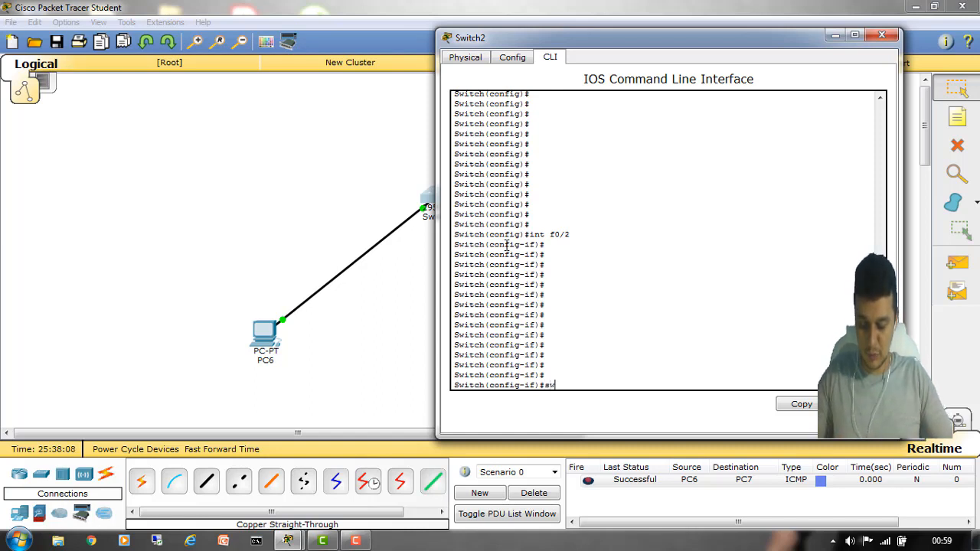
text(i)
key(Tab)
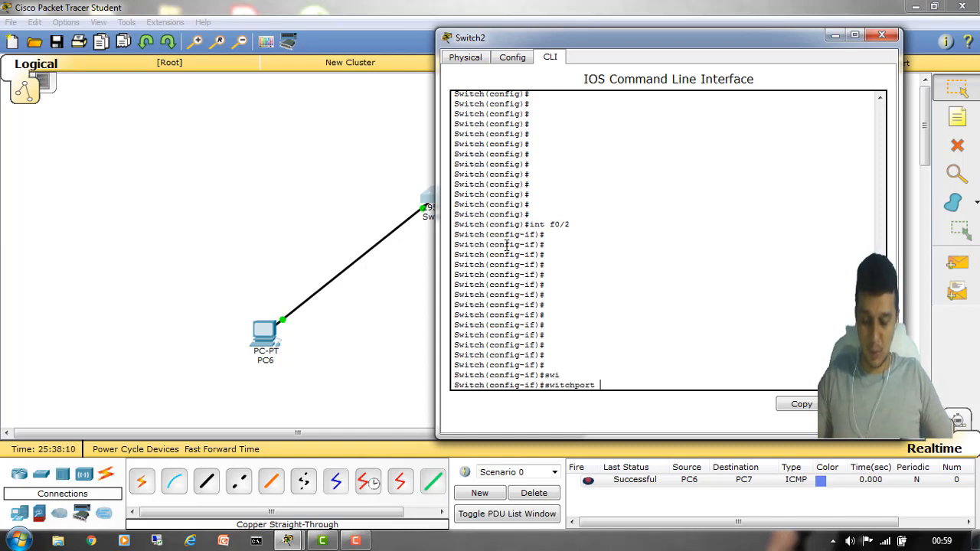
text(mod)
key(Tab)
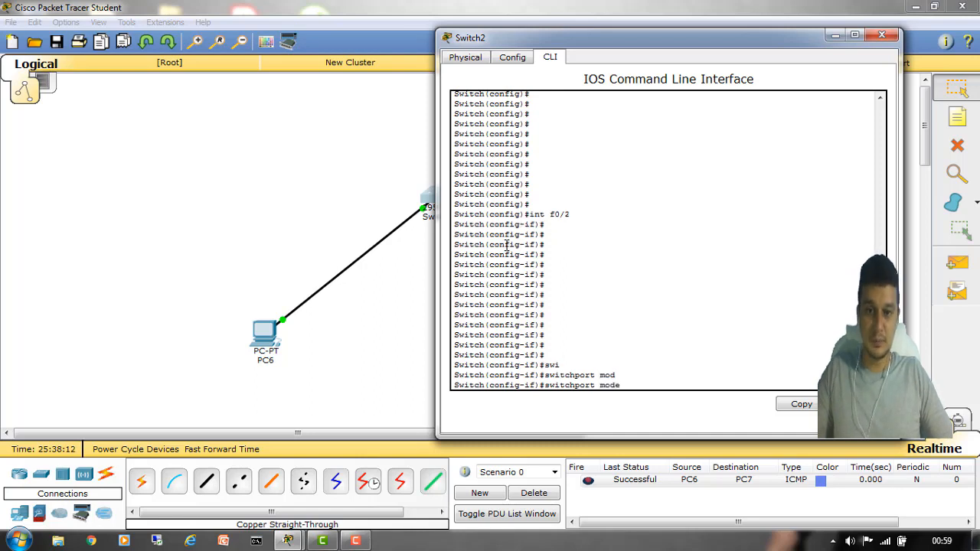
text(ac)
key(Tab)
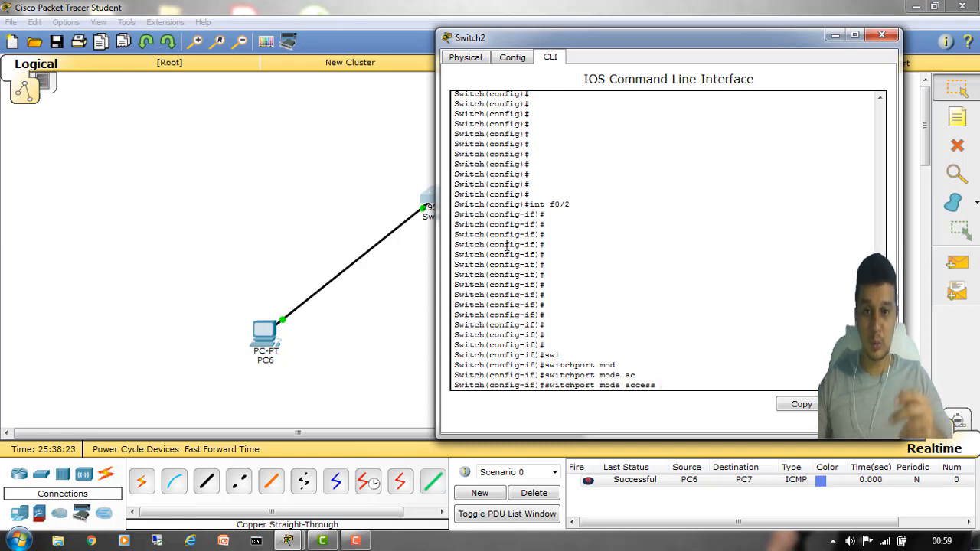
key(Return)
key(Return)
key(Return)
key(Return)
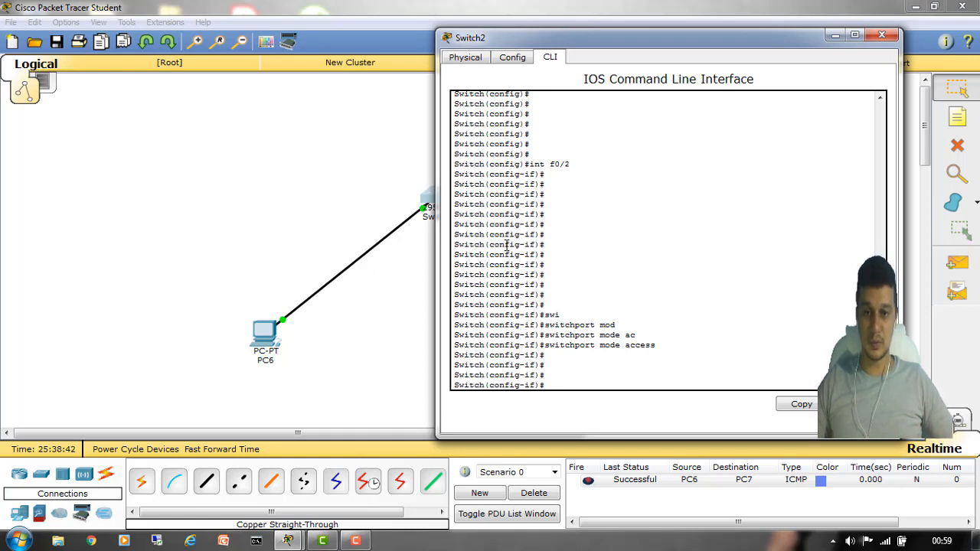
- Assign interface f0/2 to VLAN 2 with the command switchport access vlan 2
text(sw)
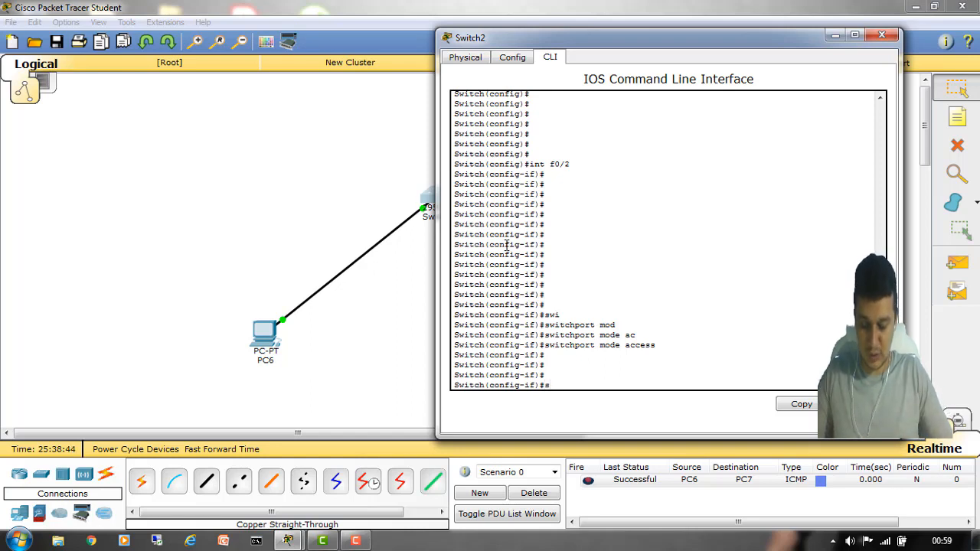
key(Tab)
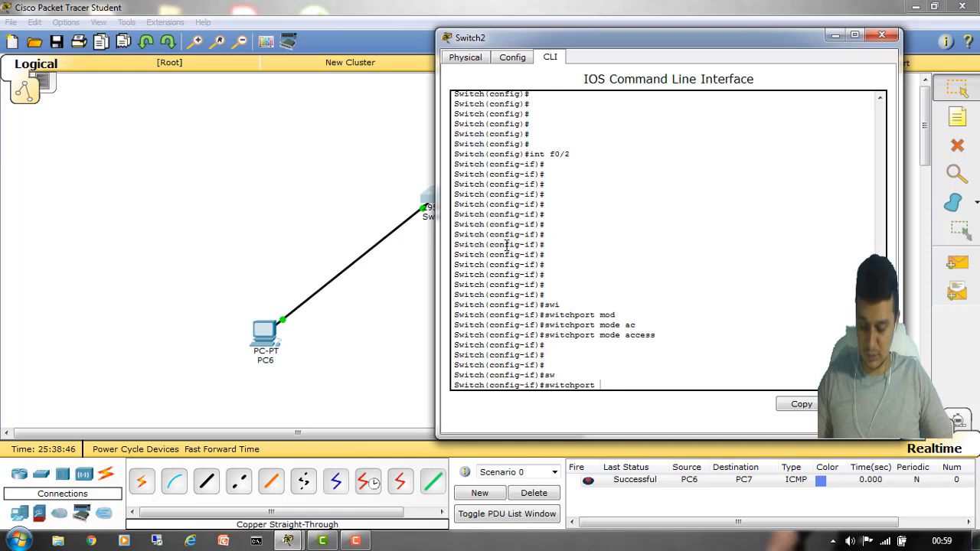
text(ac)
key(Tab)
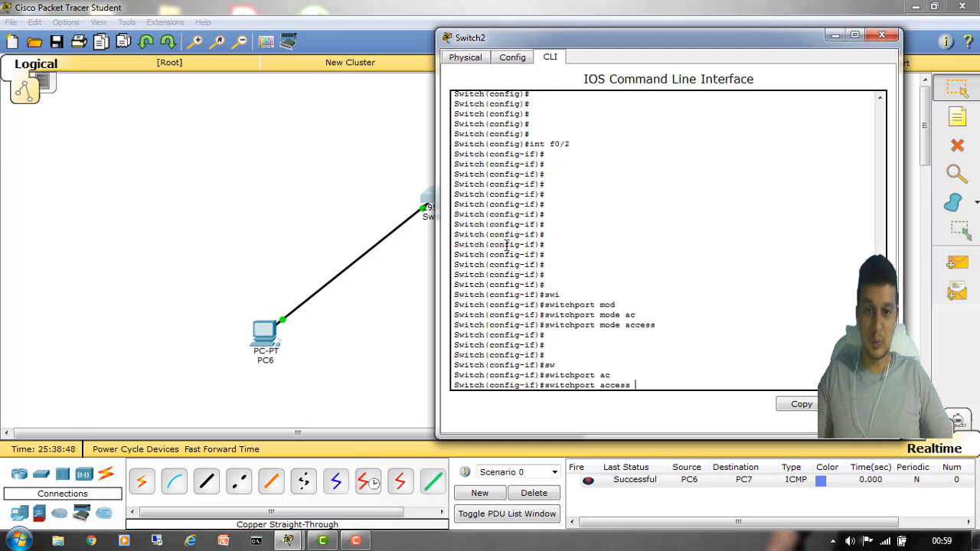
text(vlan)
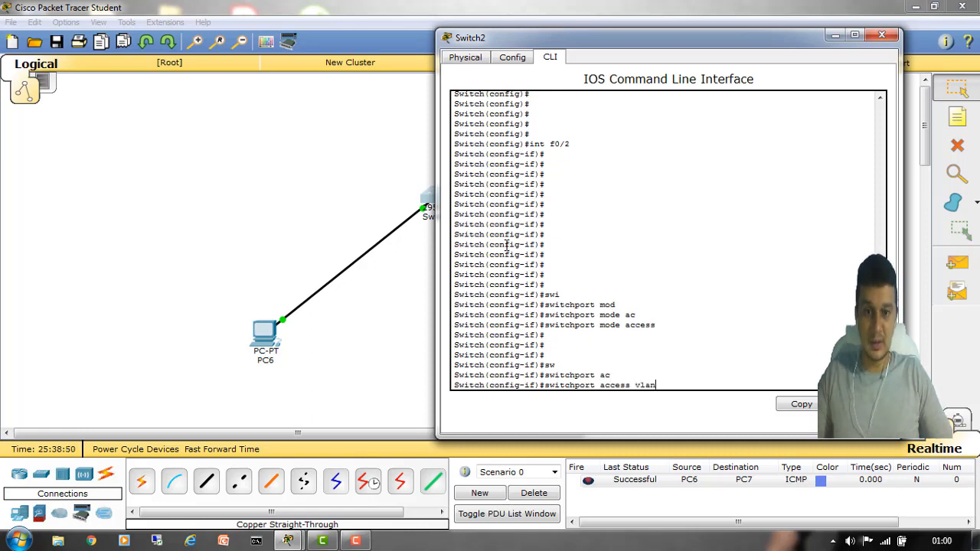
text( 2)
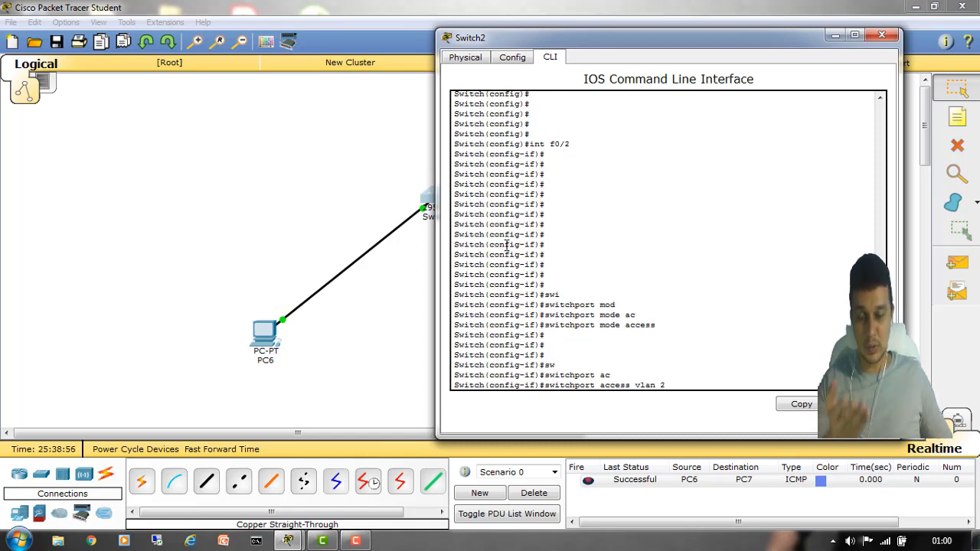
drag(546, 143, 576, 143)
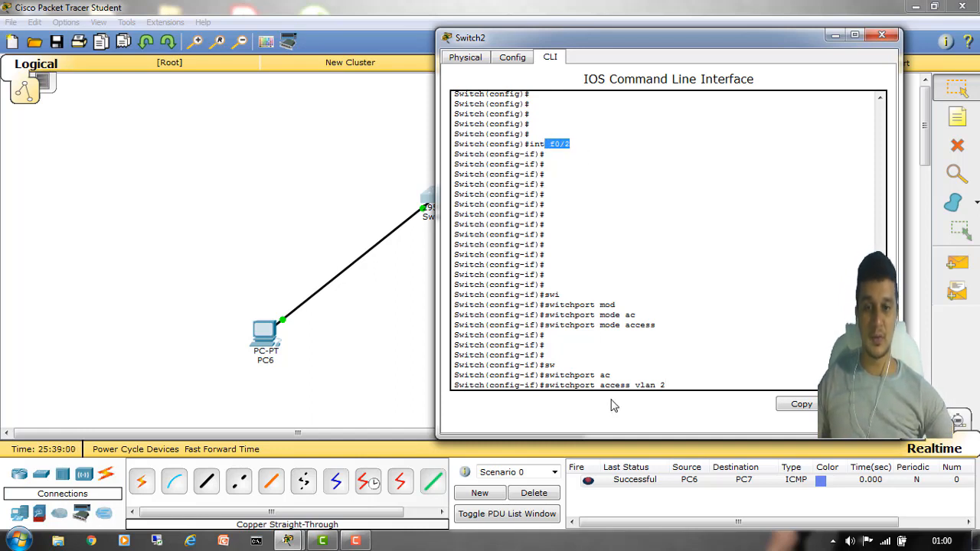
drag(635, 385, 671, 389)
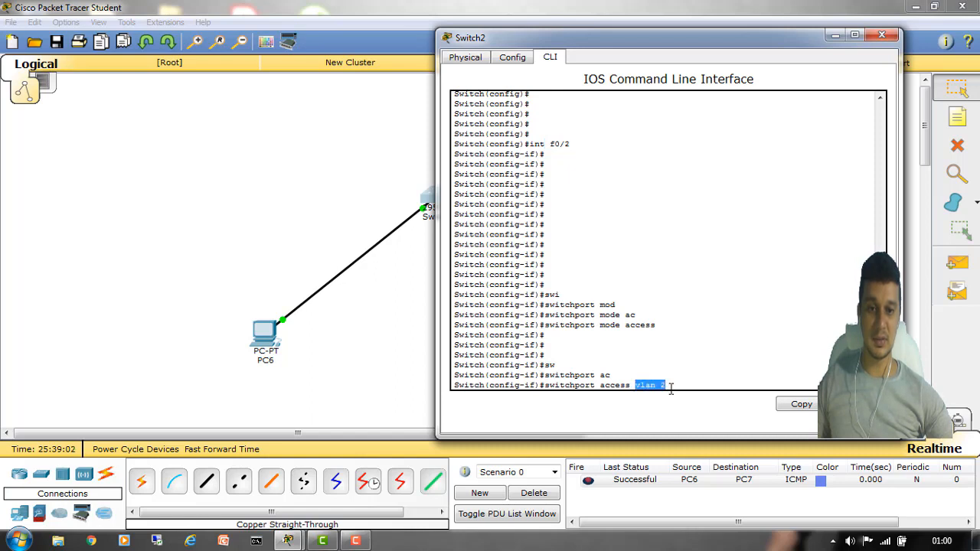
key(Return)
key(Return)
key(Return)
key(Return)
key(Return)
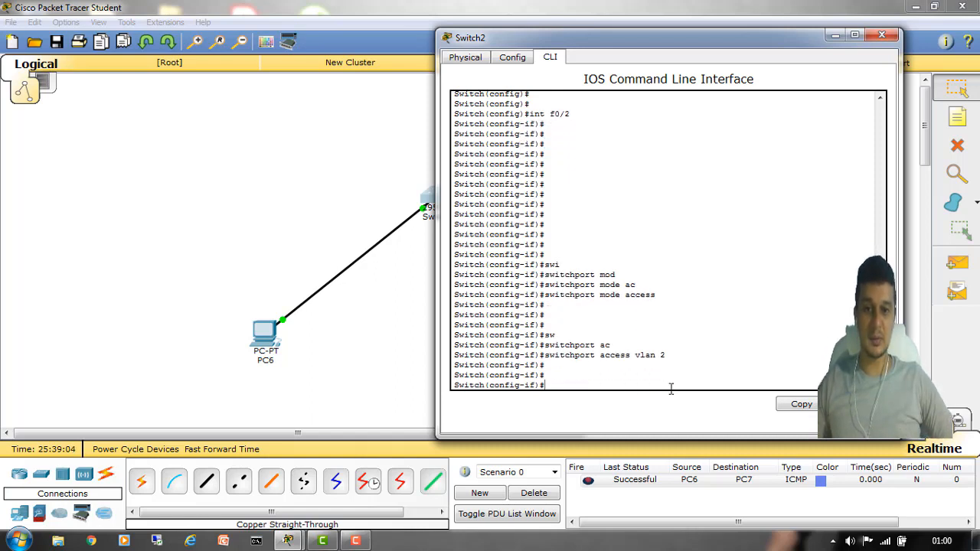
- Exit interface and global configuration modes on Switch2 to return to the privileged EXEC prompt
text(exit)
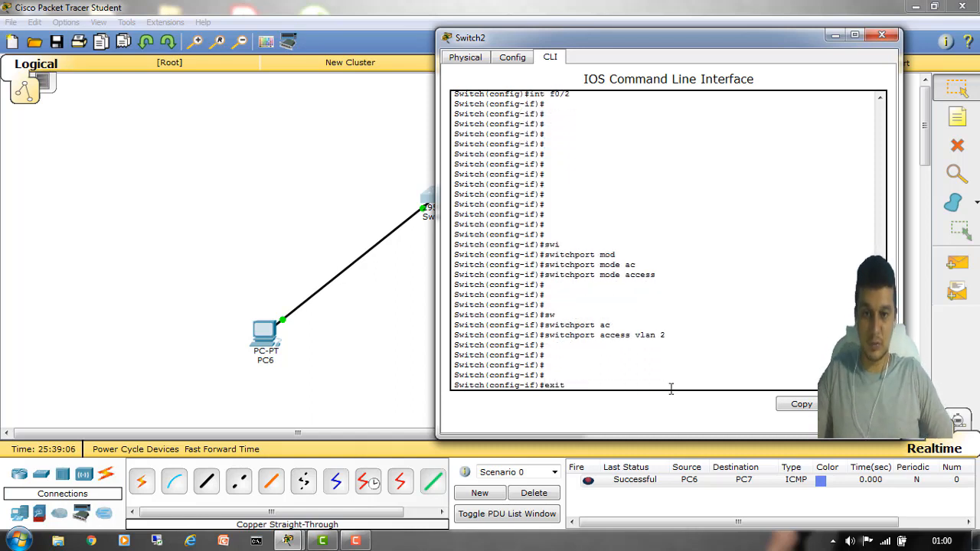
key(Return)
key(Return)
key(Return)
key(Return)
key(Return)
text(exit)
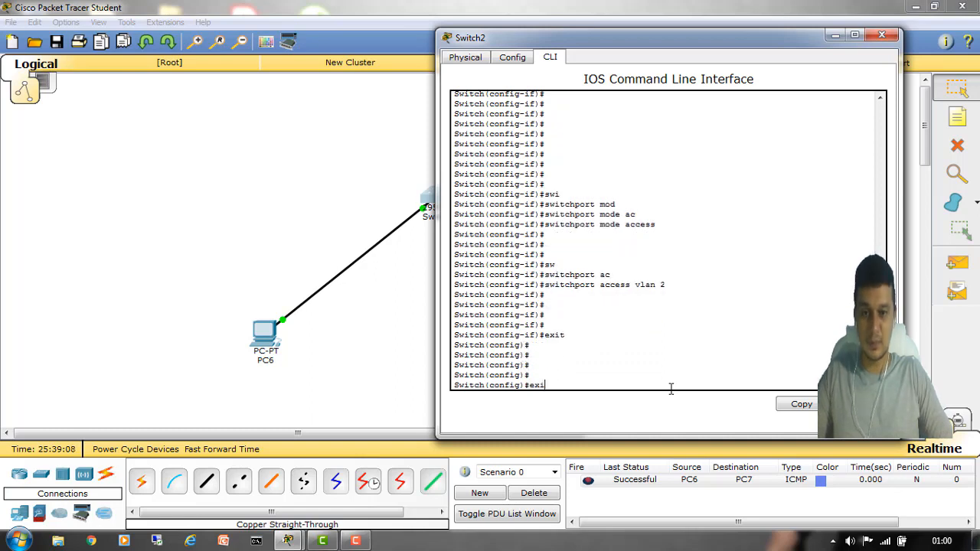
key(Return)
key(Return)
key(Return)
key(Return)
key(Return)
key(Return)
- Run show vlan again on Switch2 and examine which ports belong to VLAN 1 and VENDAS
text(show vlan)
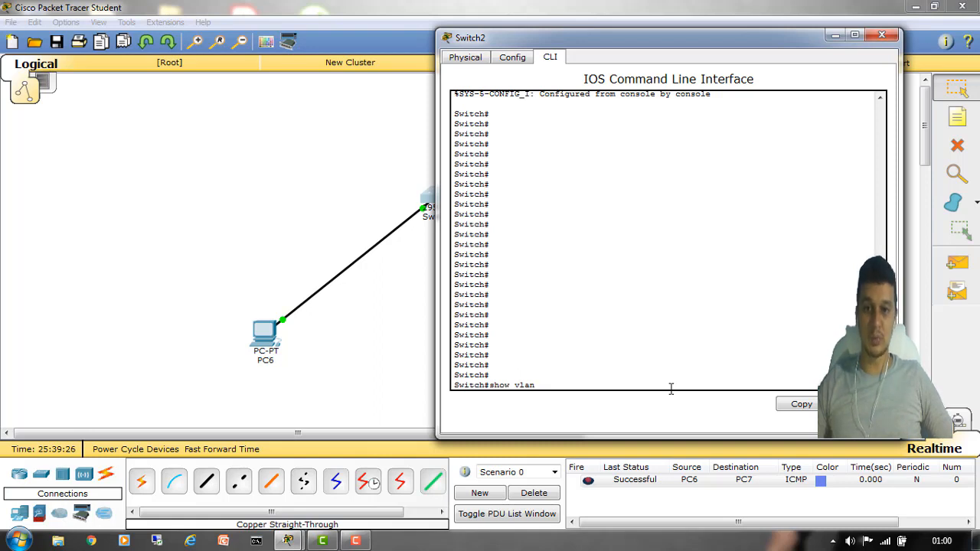
key(Return)
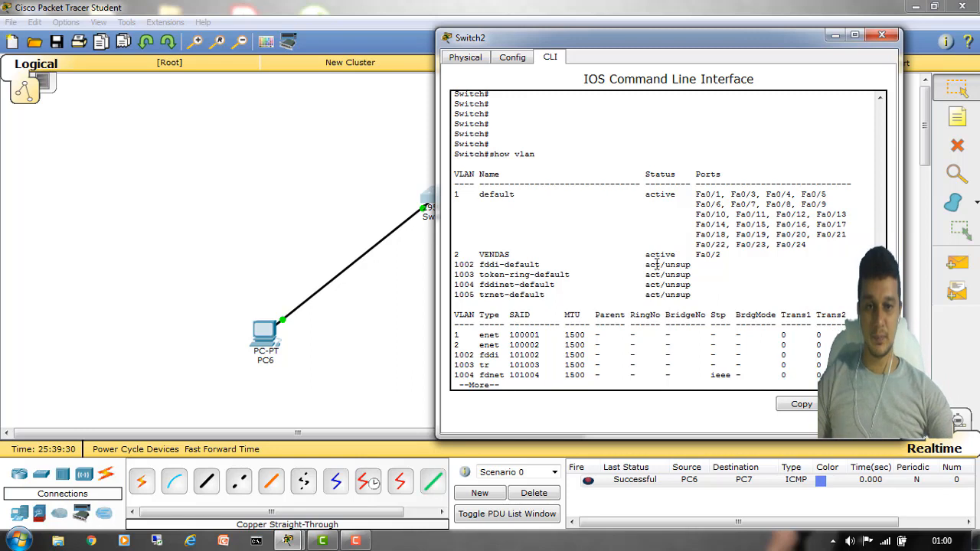
drag(695, 255, 729, 257)
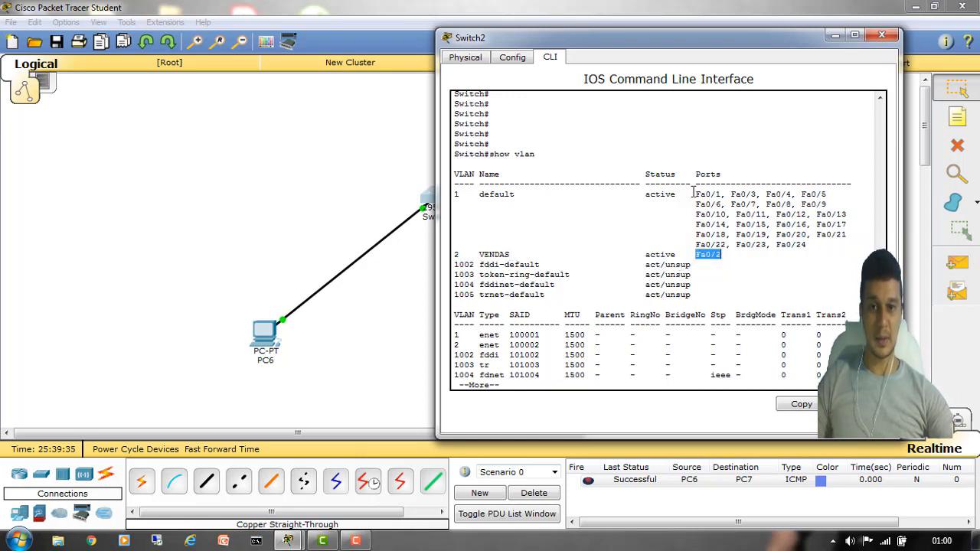
drag(454, 193, 465, 194)
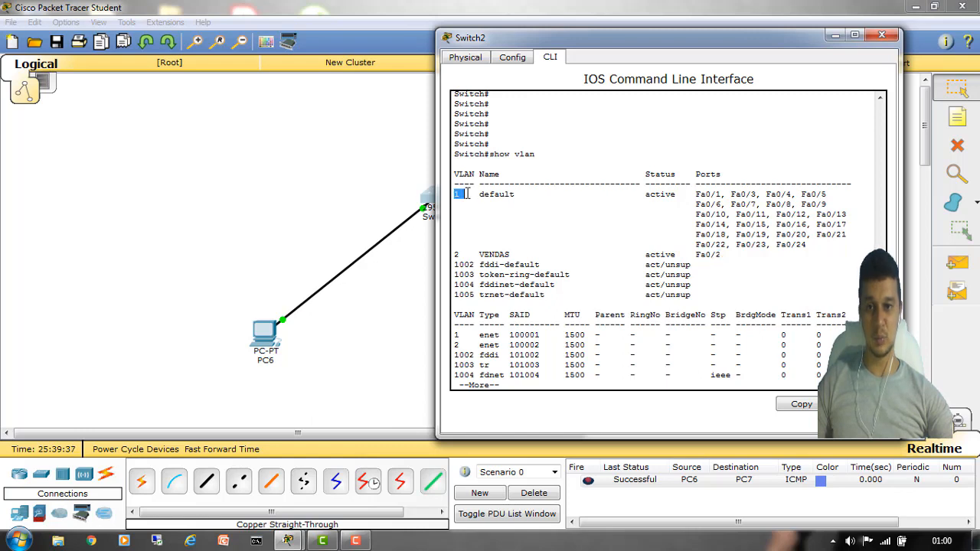
- Check the VLAN 2 VENDAS entry in Switch2's VLAN table and close the switch's configuration window
click(454, 254)
drag(478, 254, 521, 254)
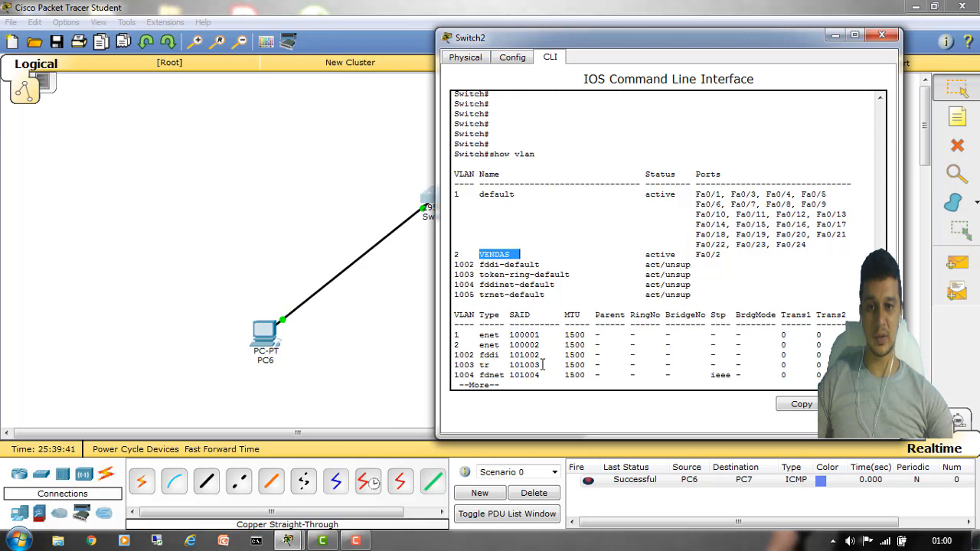
click(881, 35)
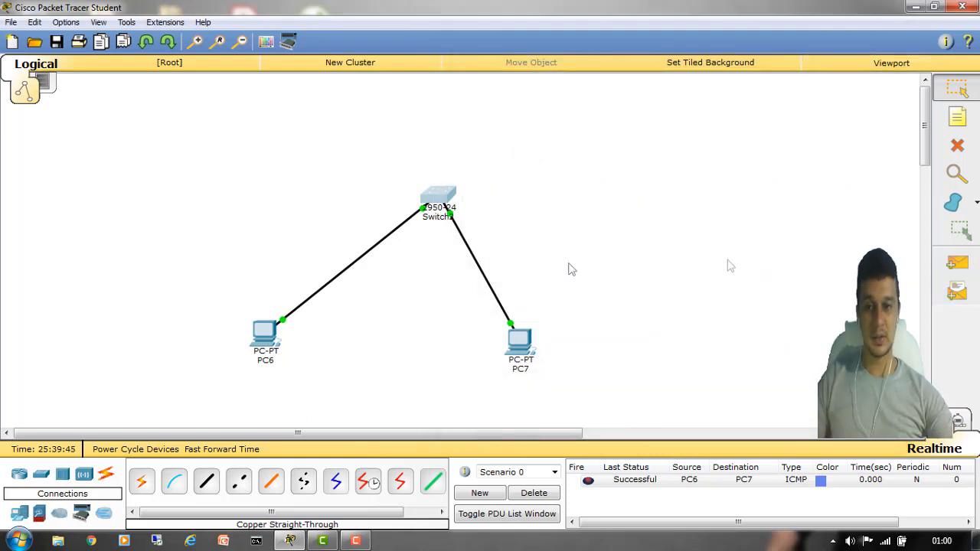
- Test connectivity between the two VLANs by sending a simple PDU from PC6 to PC7
click(957, 263)
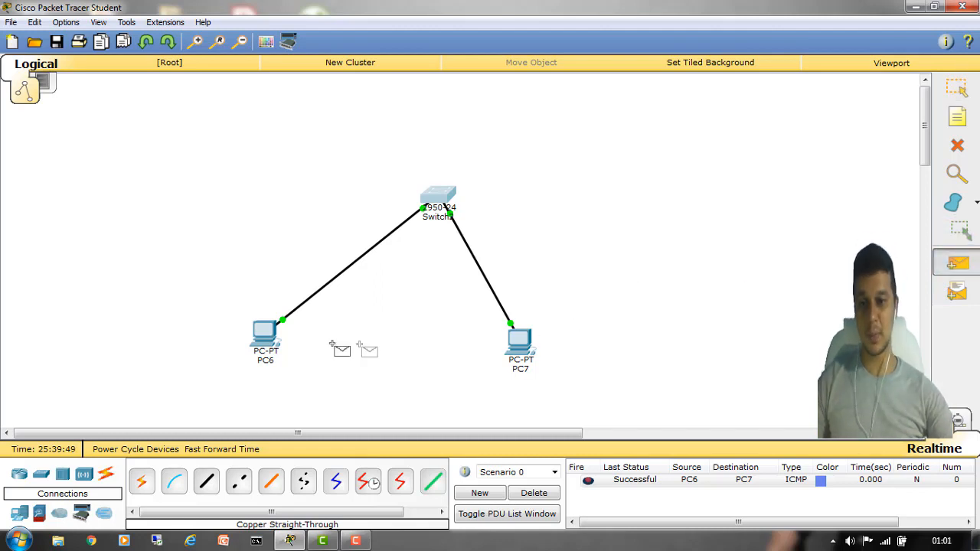
click(269, 337)
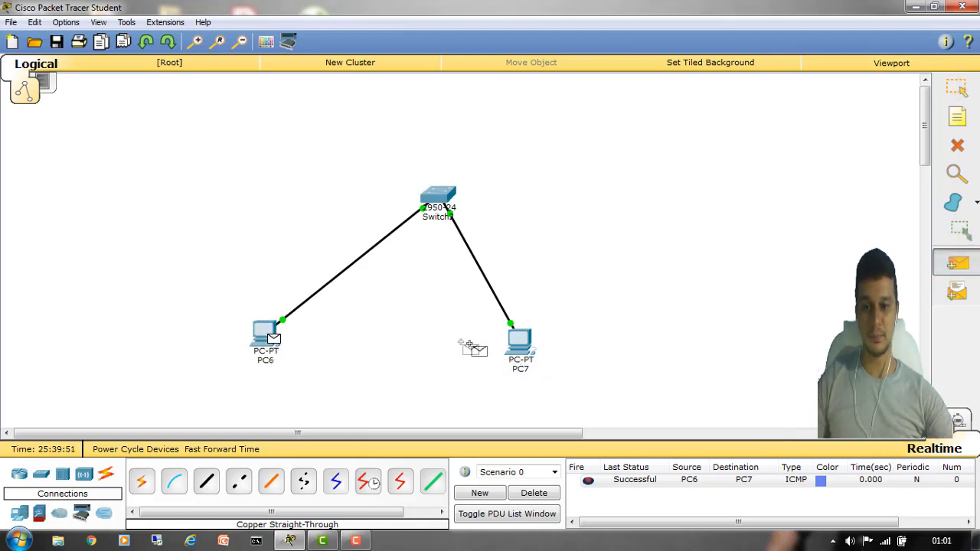
click(520, 342)
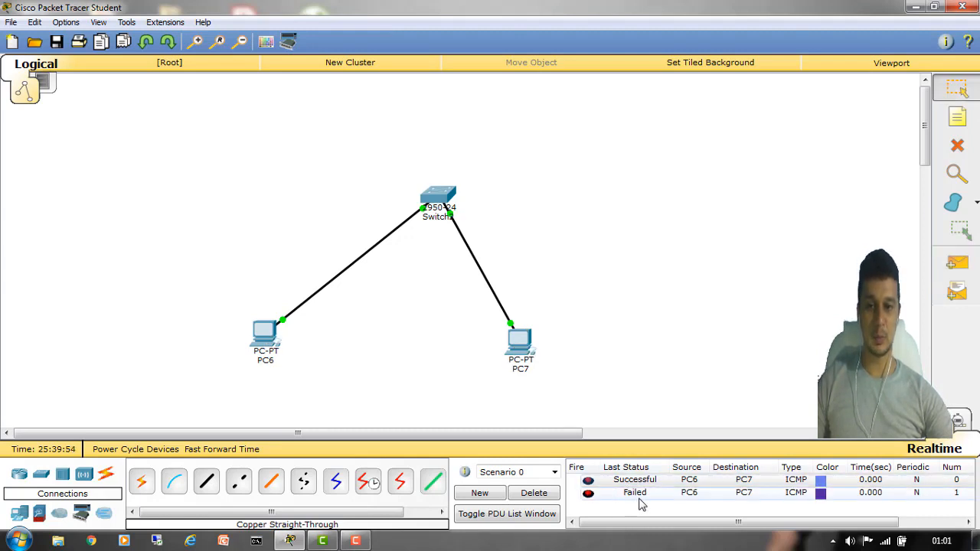
- Repeat the connectivity test with another simple PDU from PC6 to PC7
click(957, 263)
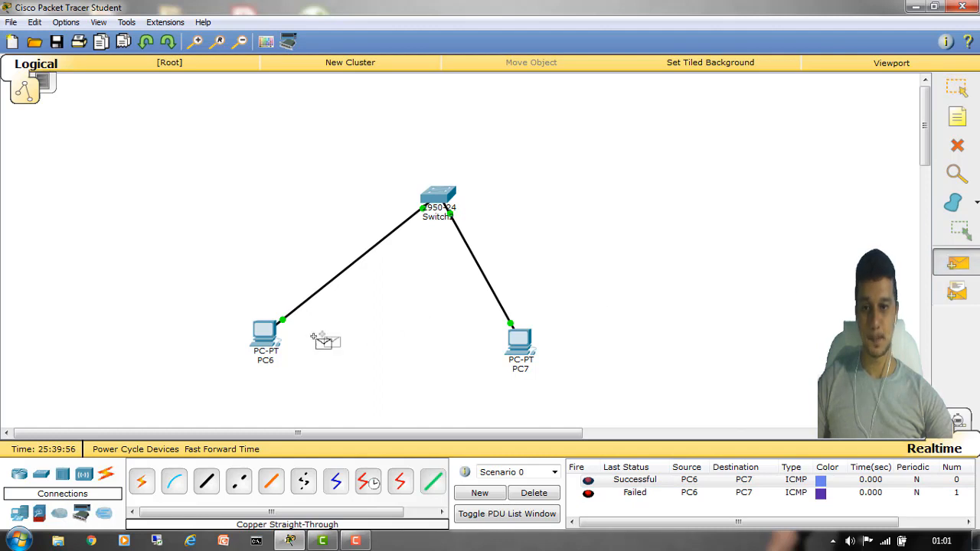
click(268, 335)
click(521, 345)
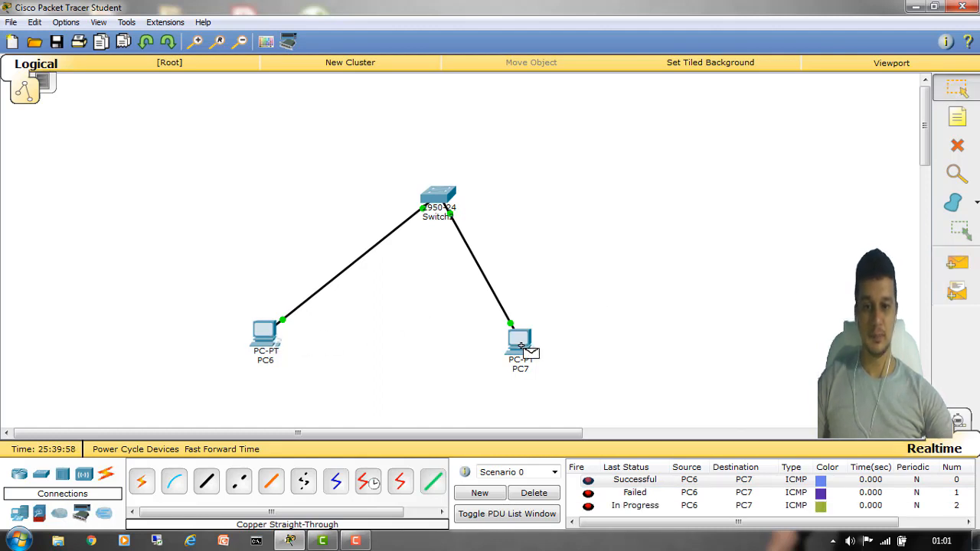